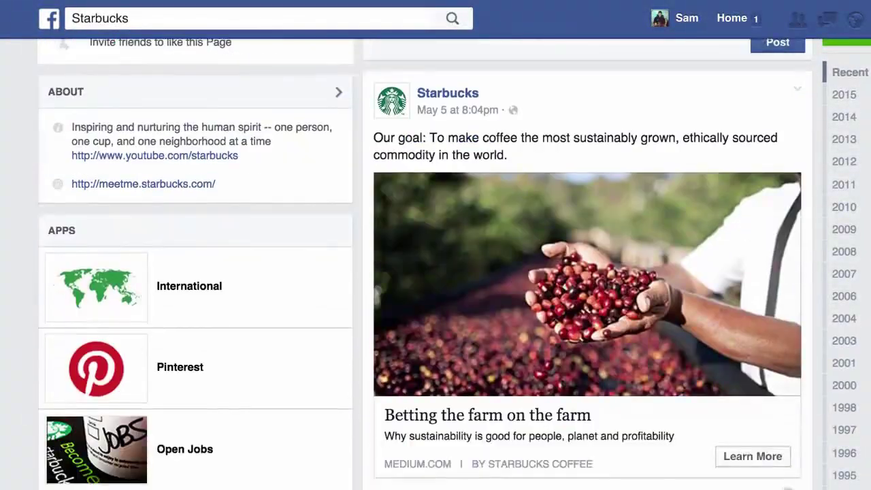
Look through the Starbucks page's posts and comments and the Health.com posts in the news feed.
{"action": "scroll", "coordinate": [435, 273], "scroll_direction": "down", "scroll_amount": 5}
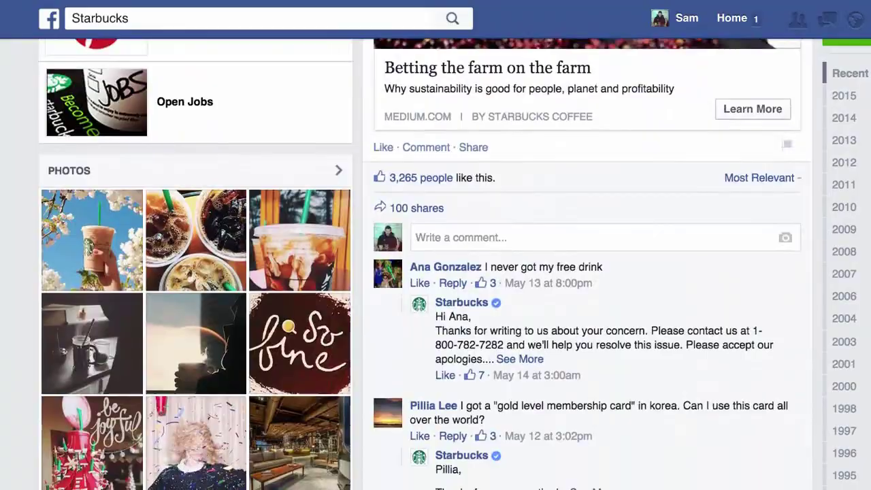
{"action": "scroll", "coordinate": [436, 272], "scroll_direction": "down", "scroll_amount": 5}
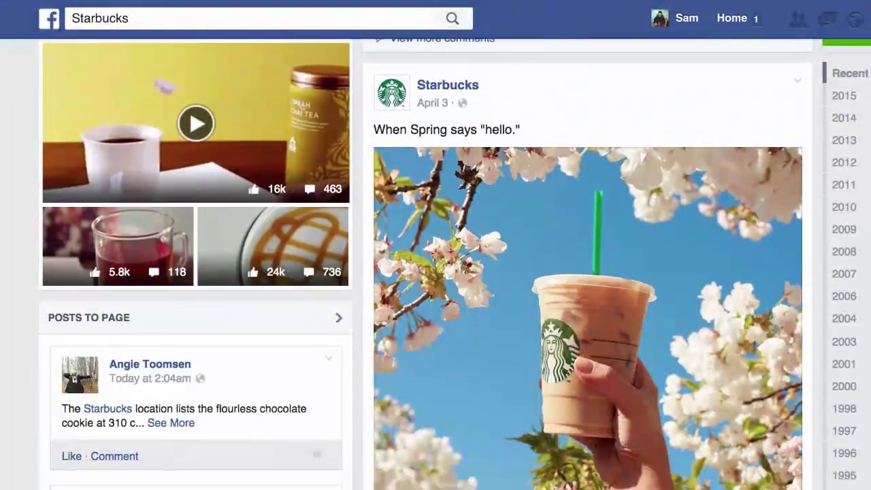
{"action": "scroll", "coordinate": [435, 273], "scroll_direction": "down", "scroll_amount": 5}
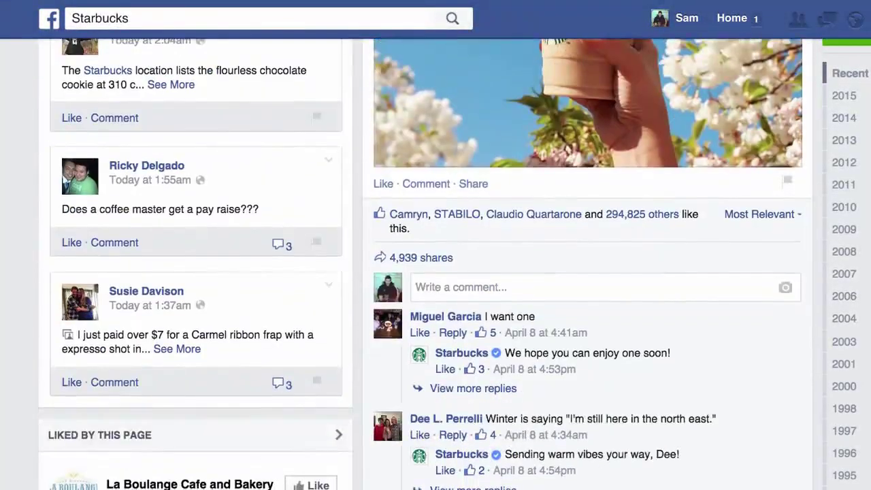
{"action": "scroll", "coordinate": [435, 272], "scroll_direction": "down", "scroll_amount": 6}
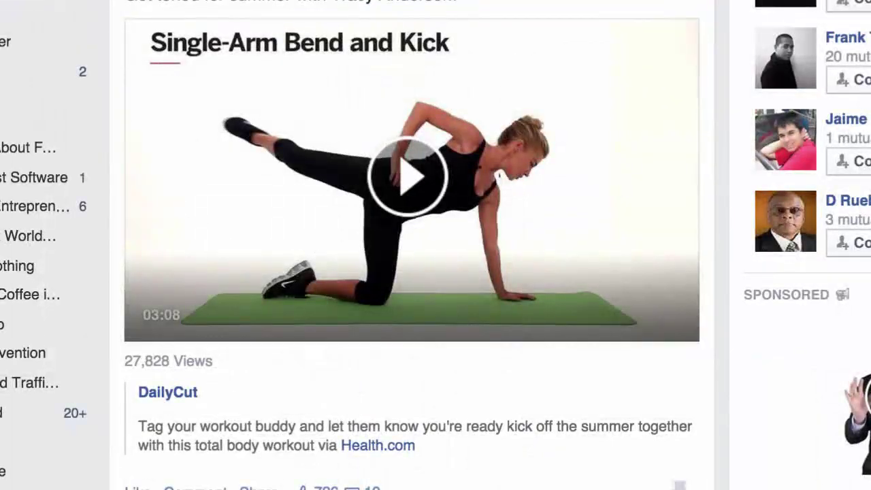
{"action": "scroll", "coordinate": [412, 245], "scroll_direction": "down", "scroll_amount": 5}
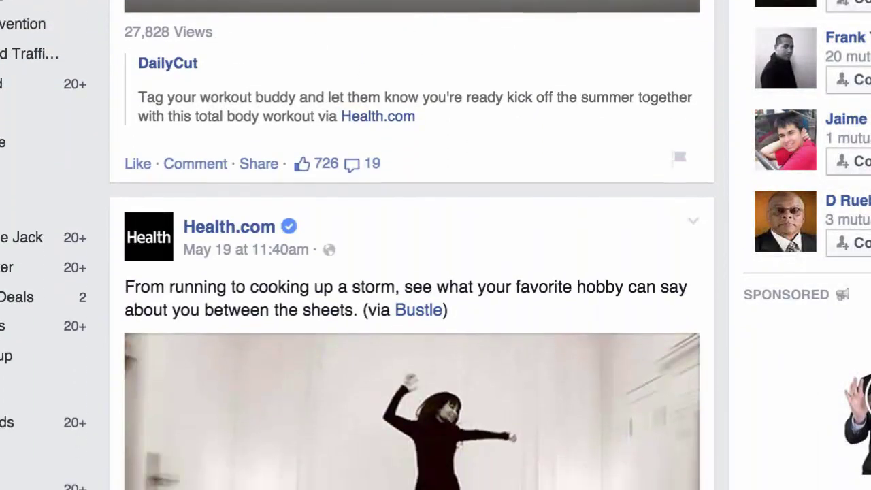
{"action": "scroll", "coordinate": [411, 245], "scroll_direction": "down", "scroll_amount": 5}
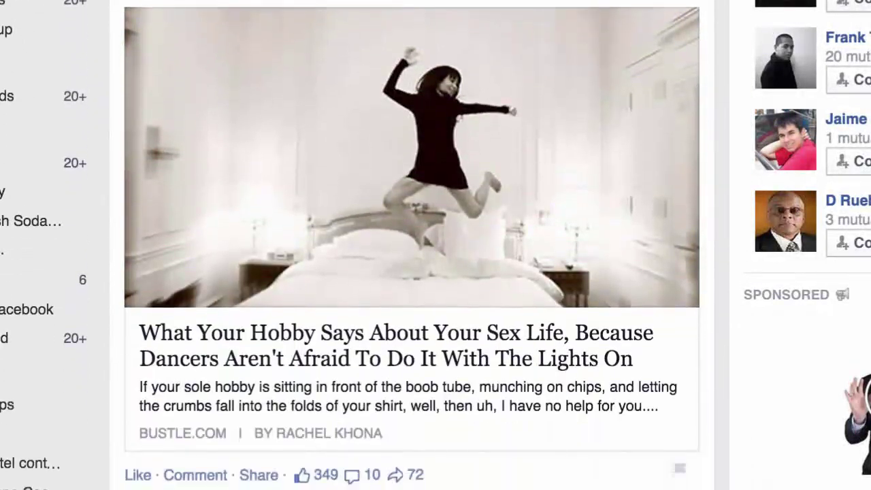
{"action": "scroll", "coordinate": [412, 245], "scroll_direction": "down", "scroll_amount": 4}
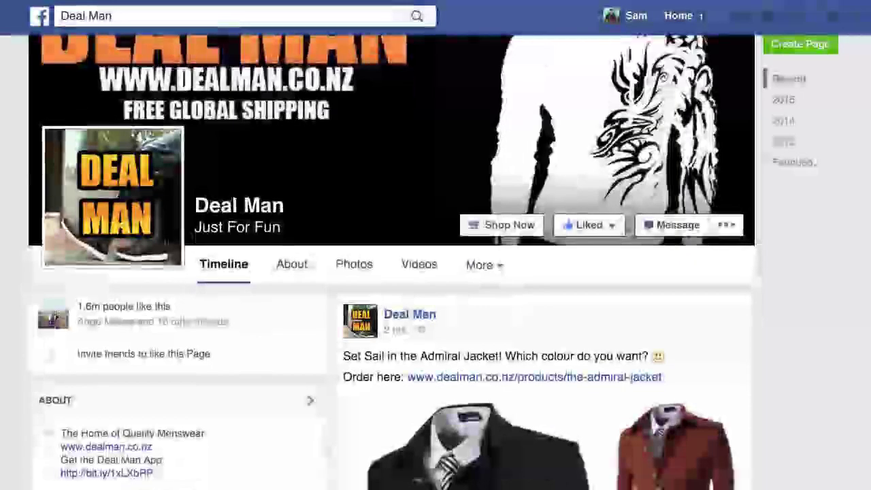
Look through the Deal Man, Travelling Entrepreneurs and Healthy.co.nz pages and open the video on the Healthy.co.nz page.
{"action": "scroll", "coordinate": [436, 272], "scroll_direction": "down", "scroll_amount": 4}
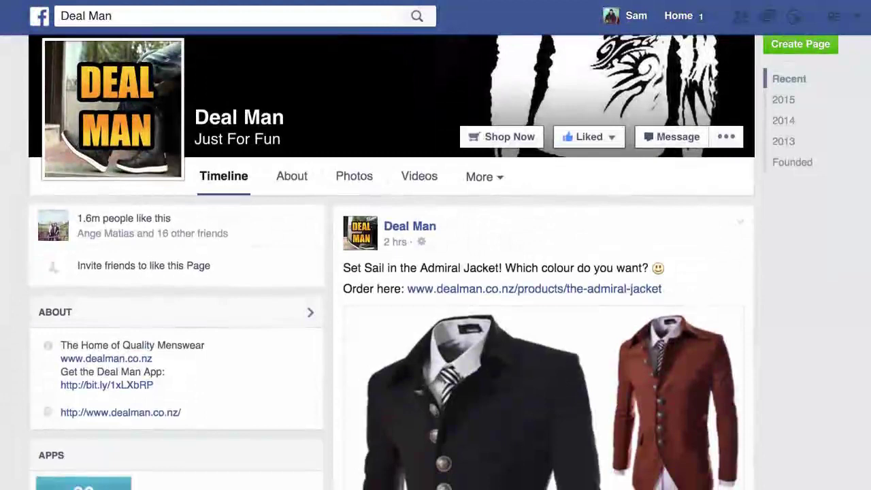
{"action": "scroll", "coordinate": [435, 272], "scroll_direction": "down", "scroll_amount": 5}
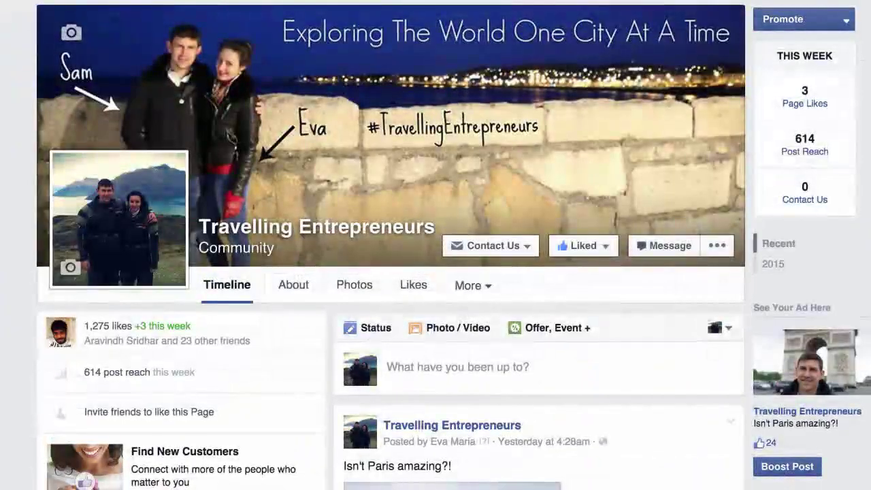
{"action": "scroll", "coordinate": [821, 179], "scroll_direction": "down", "scroll_amount": 3}
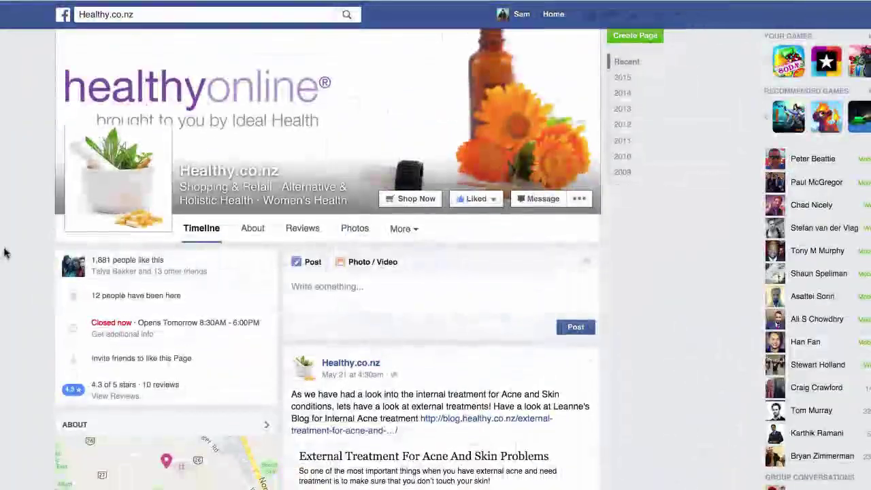
{"action": "scroll", "coordinate": [5, 254], "scroll_direction": "down", "scroll_amount": 10}
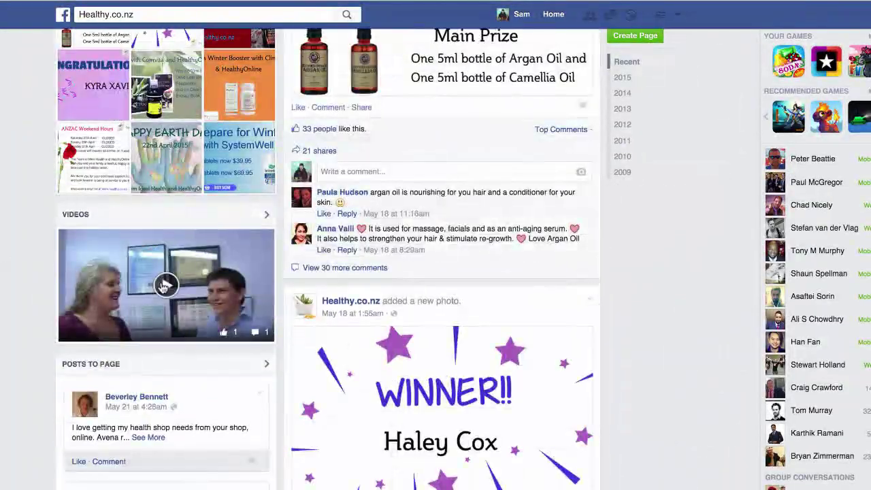
{"action": "left_click", "coordinate": [166, 286]}
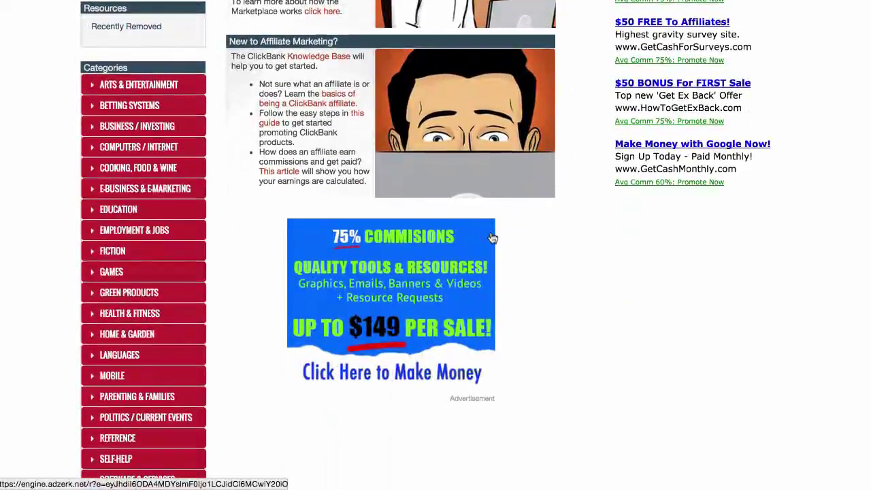
In the ClickBank marketplace, open the E-business & E-marketing category and look through its affiliate offers.
{"action": "left_click", "coordinate": [166, 187]}
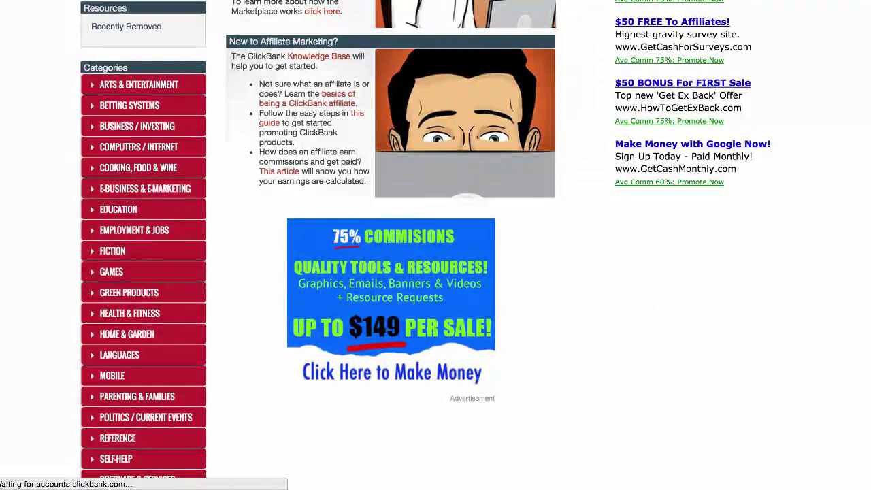
{"action": "scroll", "coordinate": [869, 342], "scroll_direction": "down", "scroll_amount": 5}
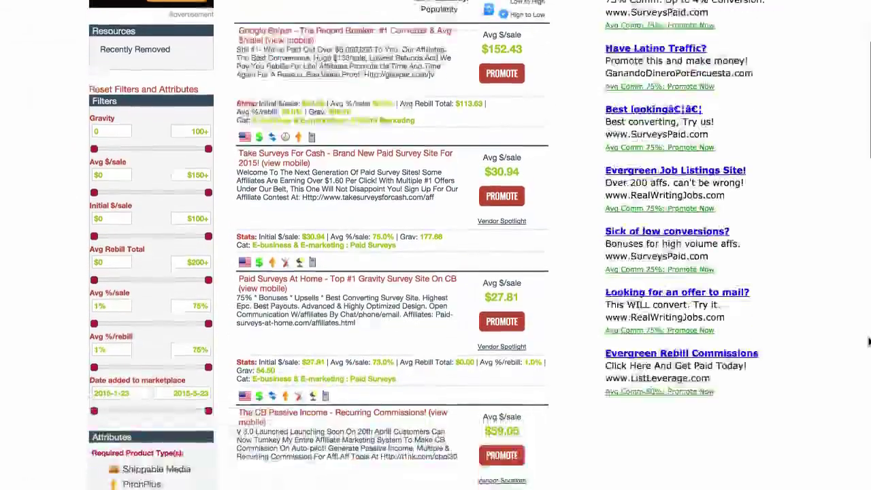
{"action": "scroll", "coordinate": [870, 342], "scroll_direction": "down", "scroll_amount": 5}
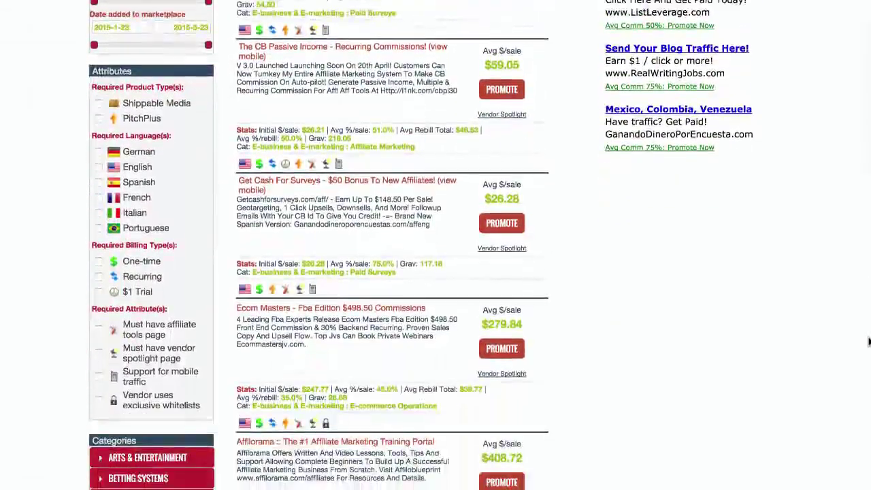
{"action": "scroll", "coordinate": [869, 342], "scroll_direction": "down", "scroll_amount": 5}
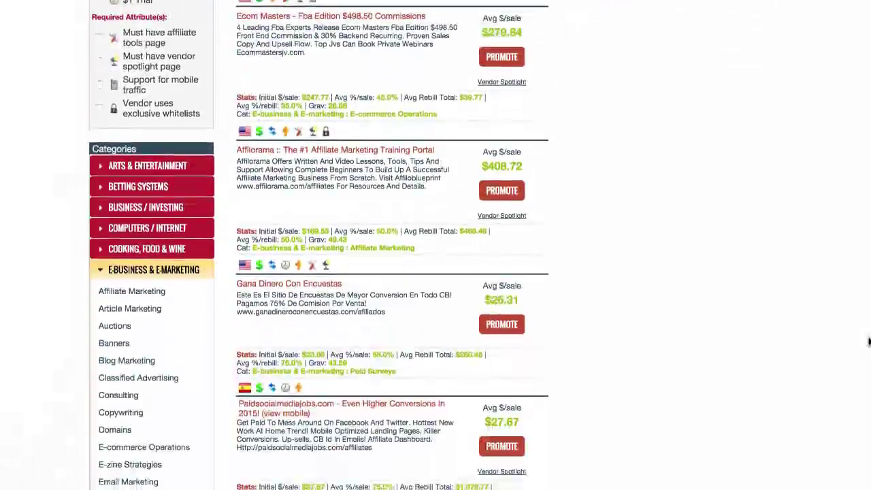
{"action": "scroll", "coordinate": [869, 342], "scroll_direction": "down", "scroll_amount": 5}
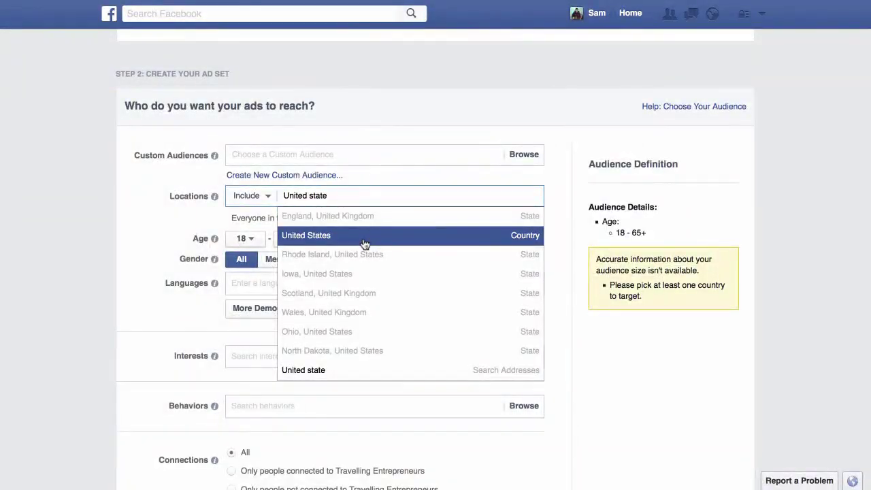
In the Facebook ad set, target the United States as the location and open the interest categories for browsing.
{"action": "left_click", "coordinate": [364, 236]}
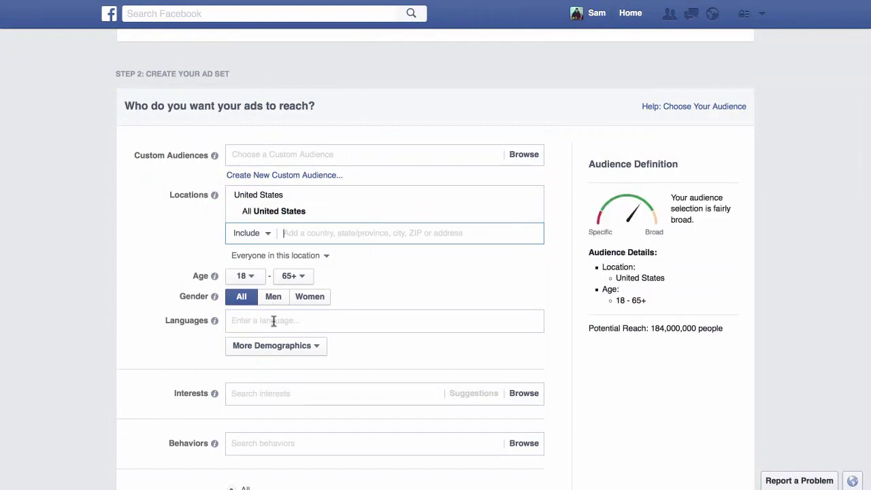
{"action": "scroll", "coordinate": [340, 345], "scroll_direction": "down", "scroll_amount": 2}
{"action": "left_click", "coordinate": [520, 316]}
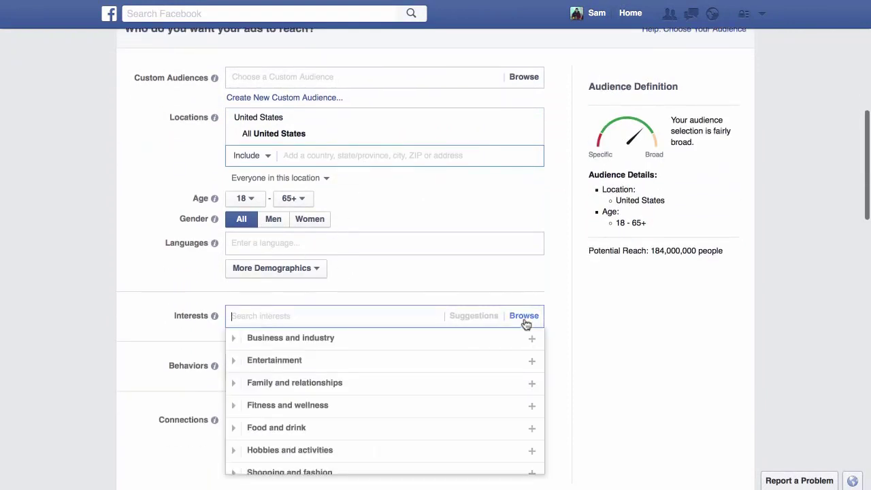
Expand the Shopping and fashion interests and examine the Shopping and Clothing subcategories.
{"action": "scroll", "coordinate": [397, 388], "scroll_direction": "down", "scroll_amount": 2}
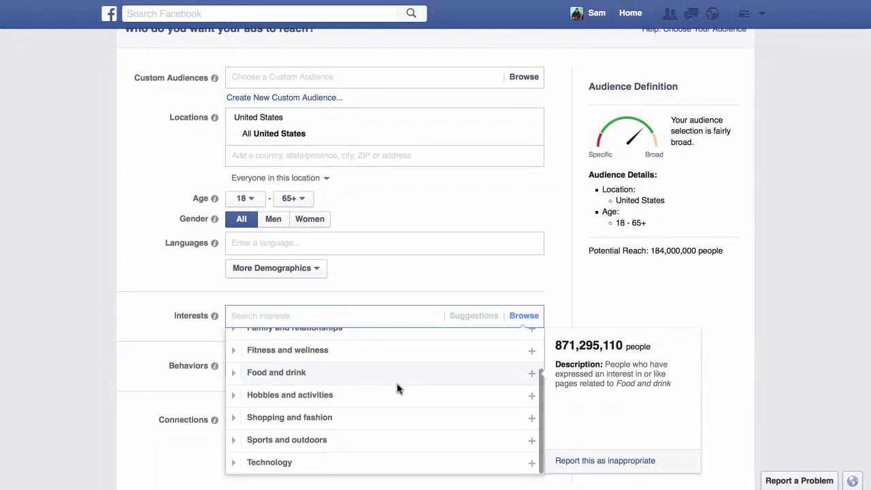
{"action": "left_click", "coordinate": [434, 426]}
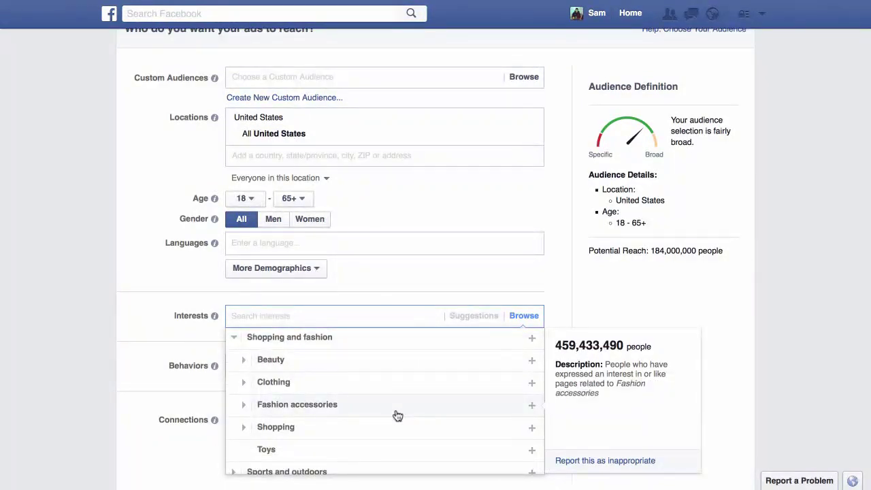
{"action": "left_click", "coordinate": [393, 426]}
{"action": "scroll", "coordinate": [394, 426], "scroll_direction": "down", "scroll_amount": 2}
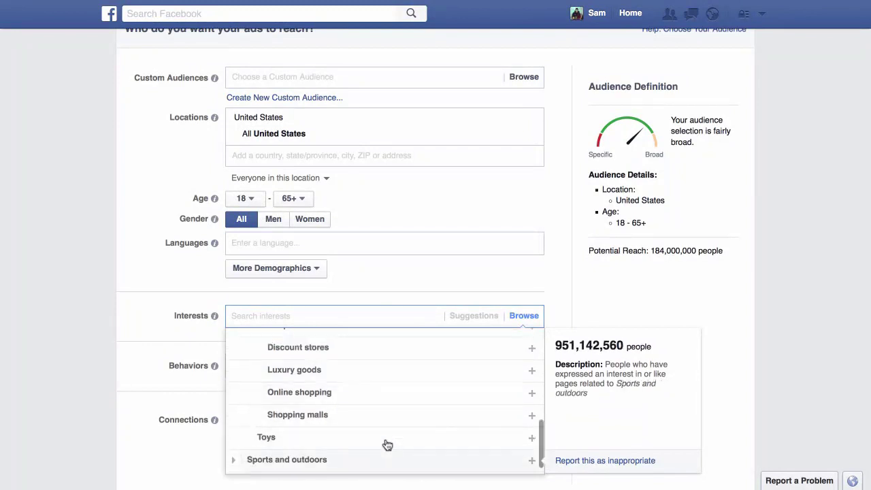
{"action": "scroll", "coordinate": [387, 445], "scroll_direction": "up", "scroll_amount": 2}
{"action": "scroll", "coordinate": [352, 350], "scroll_direction": "up", "scroll_amount": 2}
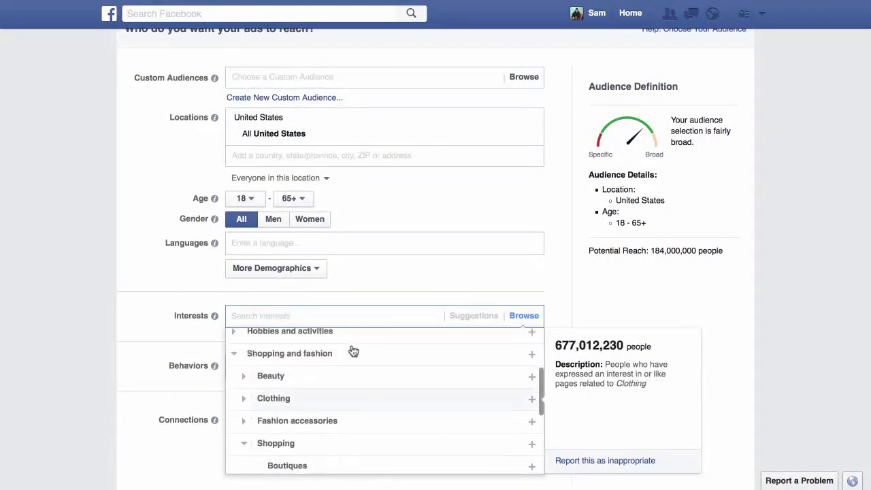
{"action": "left_click", "coordinate": [318, 397]}
{"action": "left_click", "coordinate": [332, 386]}
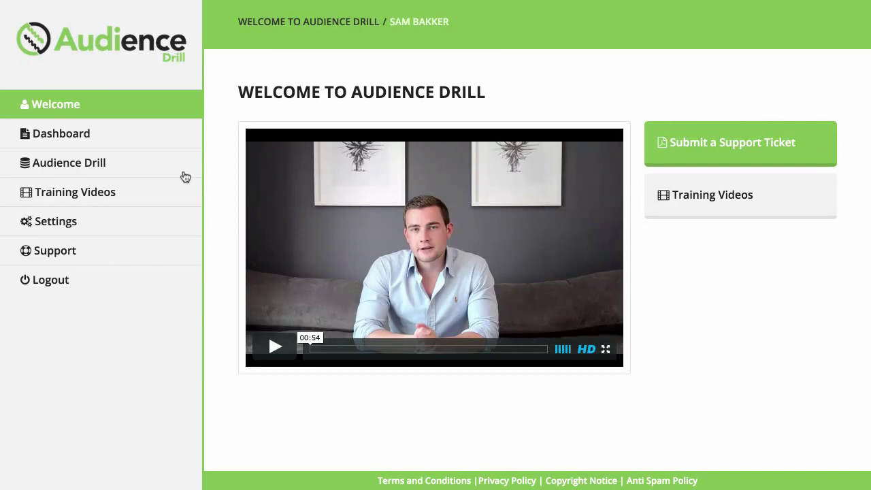
In Audience Drill, open Post Drill and enter the website teespring.com with the keyword gun rights.
{"action": "left_click", "coordinate": [180, 167]}
{"action": "left_click", "coordinate": [131, 232]}
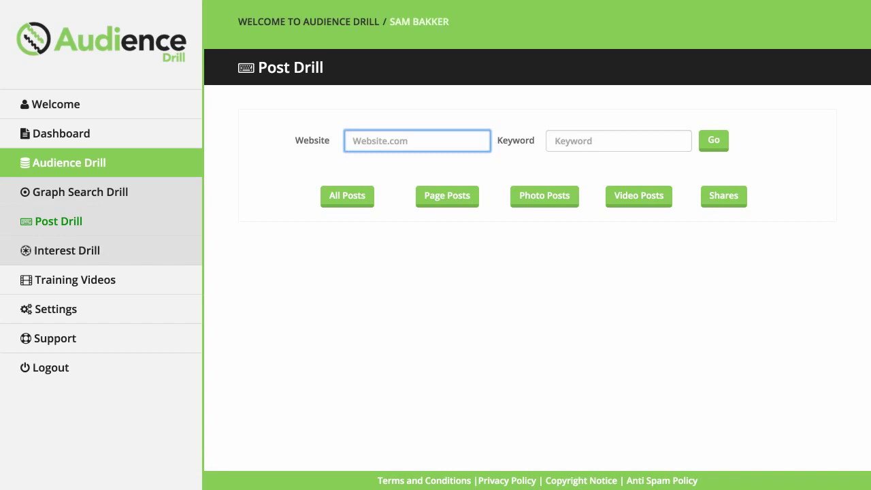
{"action": "type", "text": "teespring.com"}
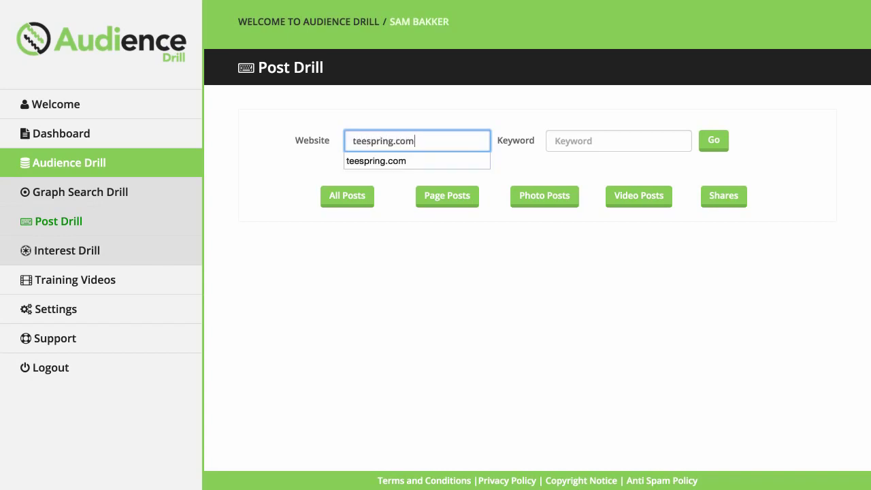
{"action": "key", "text": "Tab"}
{"action": "type", "text": "gun rights"}
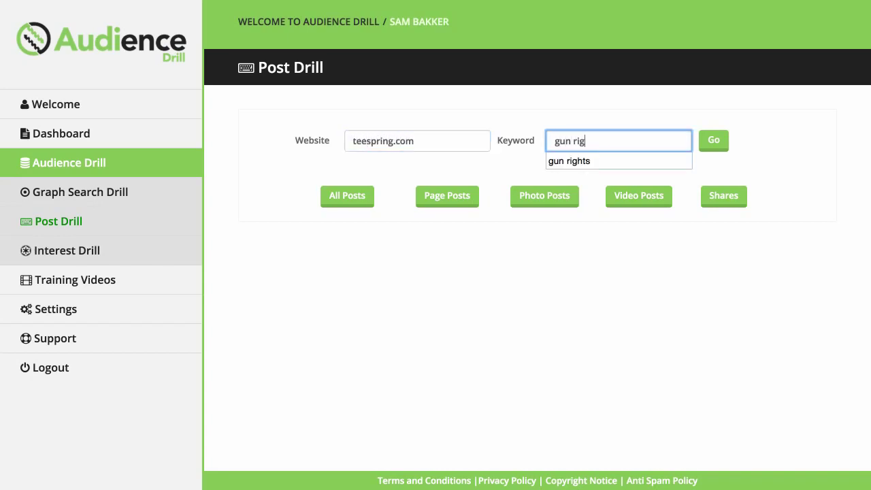
{"action": "left_click", "coordinate": [280, 247]}
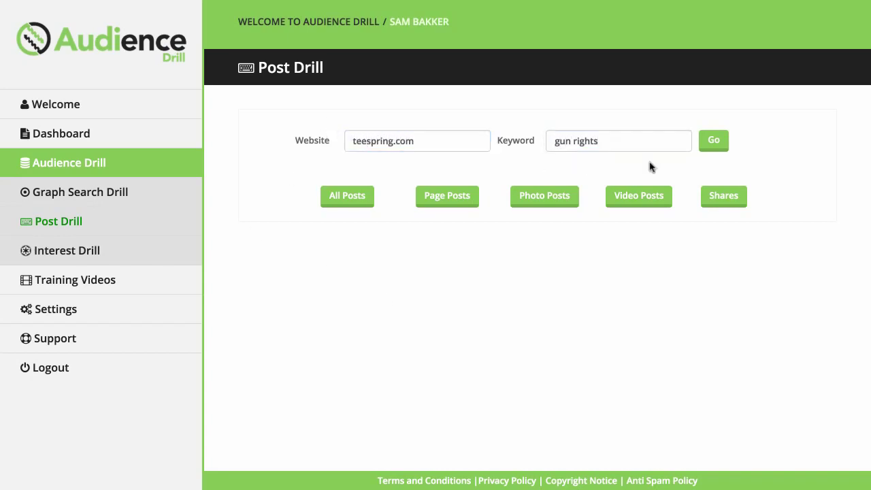
Run the Post Drill search for all posts and look through the matching Facebook posts.
{"action": "left_click", "coordinate": [708, 144]}
{"action": "left_click", "coordinate": [352, 198]}
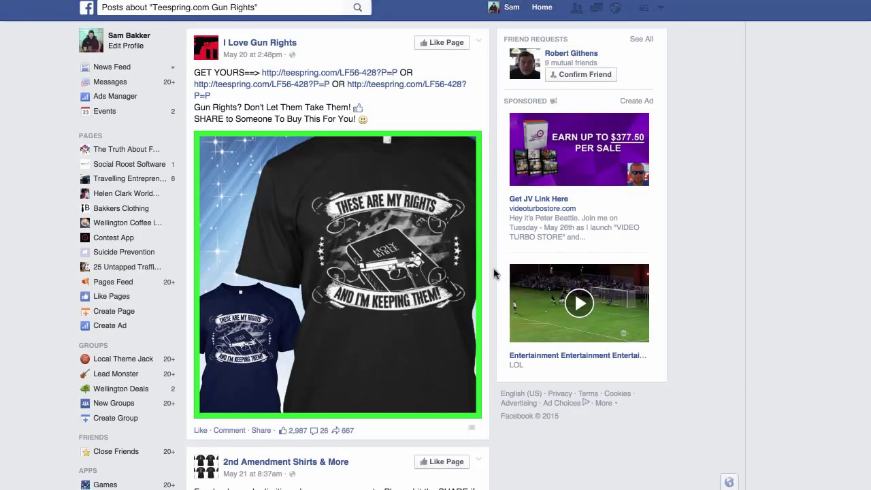
{"action": "scroll", "coordinate": [495, 273], "scroll_direction": "down", "scroll_amount": 2}
{"action": "scroll", "coordinate": [492, 273], "scroll_direction": "down", "scroll_amount": 5}
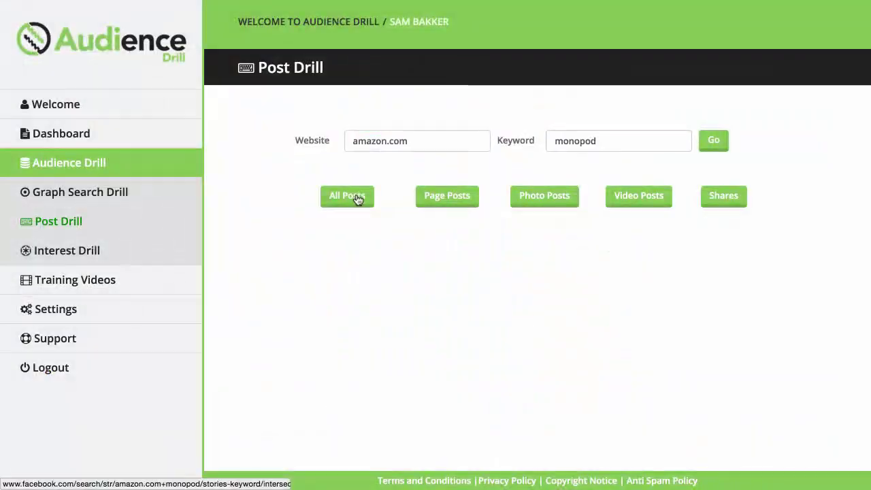
Open all posts for the amazon.com and monopod search and look through the matching Facebook posts.
{"action": "left_click", "coordinate": [358, 197]}
{"action": "scroll", "coordinate": [701, 192], "scroll_direction": "down", "scroll_amount": 5}
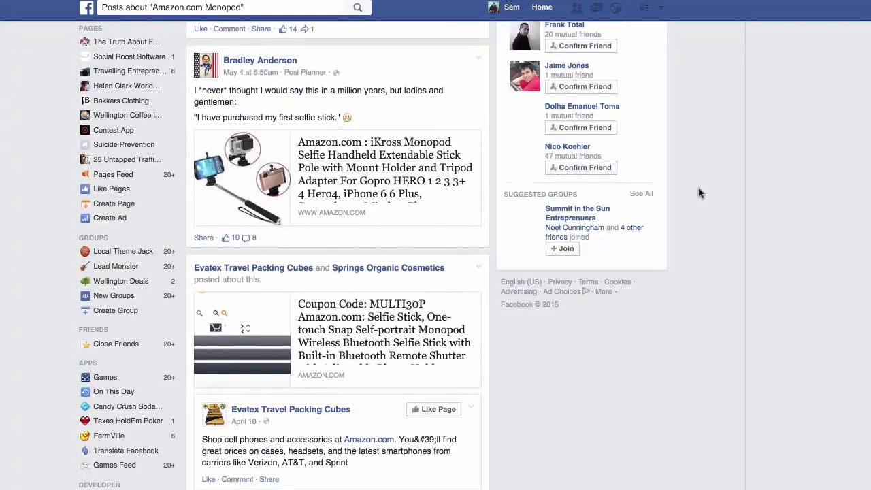
{"action": "scroll", "coordinate": [701, 193], "scroll_direction": "down", "scroll_amount": 6}
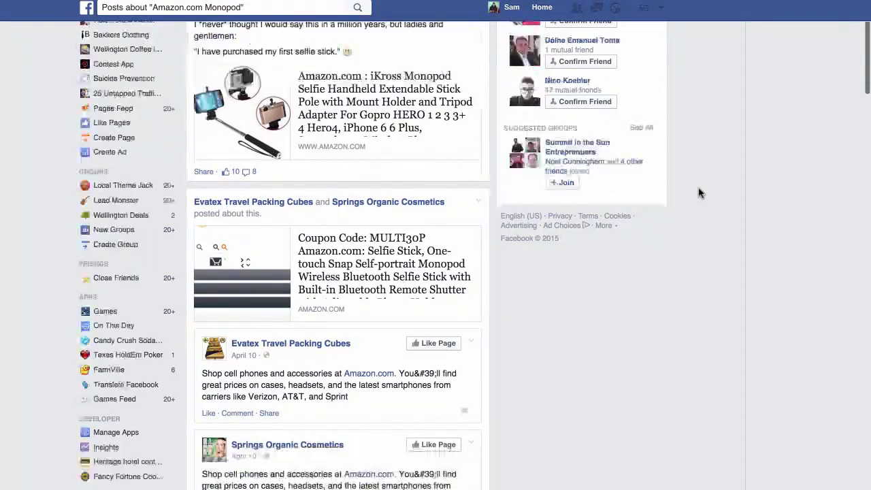
{"action": "scroll", "coordinate": [701, 193], "scroll_direction": "down", "scroll_amount": 5}
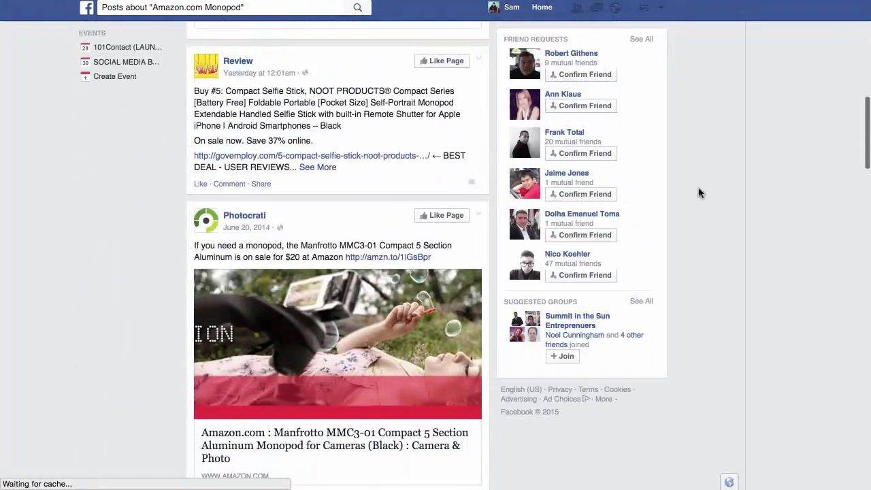
Look through the Facebook posts about Facebook.com Easy Video Suite.
{"action": "scroll", "coordinate": [700, 192], "scroll_direction": "down", "scroll_amount": 2}
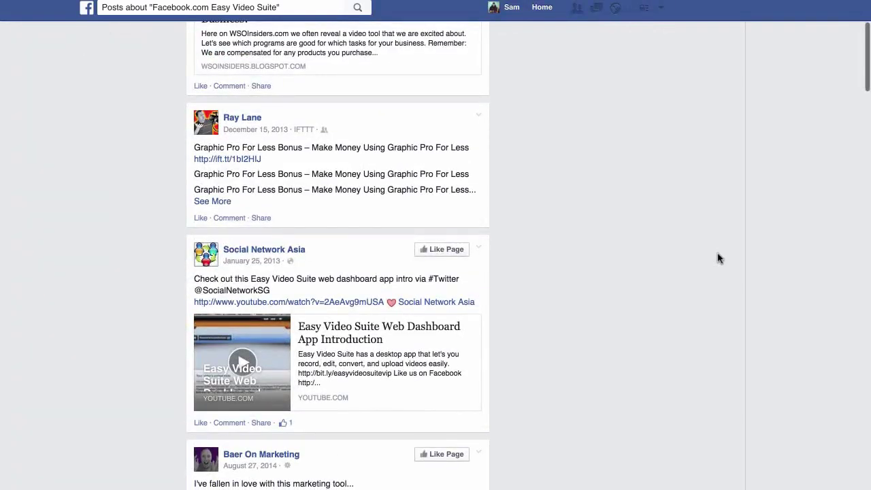
{"action": "scroll", "coordinate": [719, 258], "scroll_direction": "down", "scroll_amount": 10}
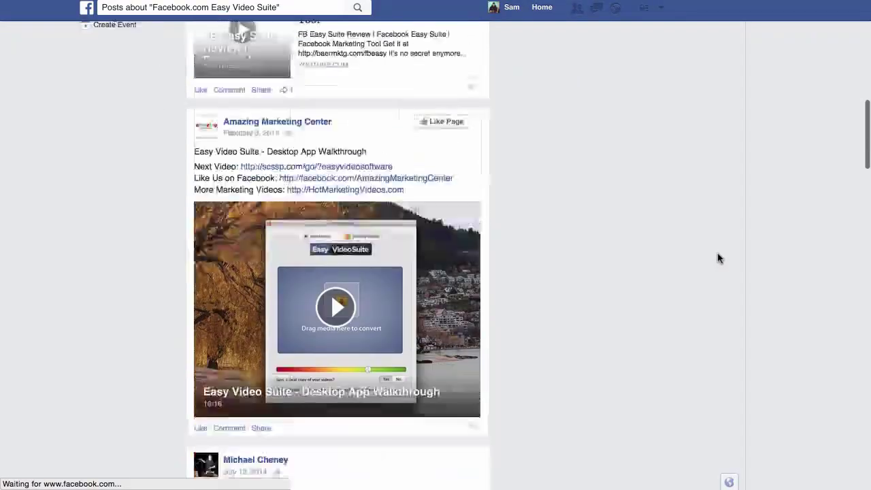
Continue down the Easy Video Suite post results to examine the older posts and linked videos.
{"action": "scroll", "coordinate": [719, 258], "scroll_direction": "down", "scroll_amount": 5}
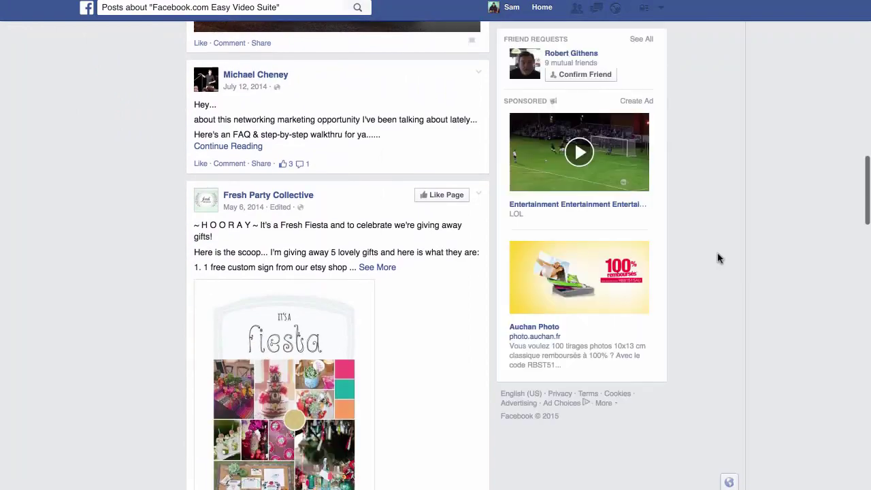
{"action": "scroll", "coordinate": [720, 258], "scroll_direction": "down", "scroll_amount": 10}
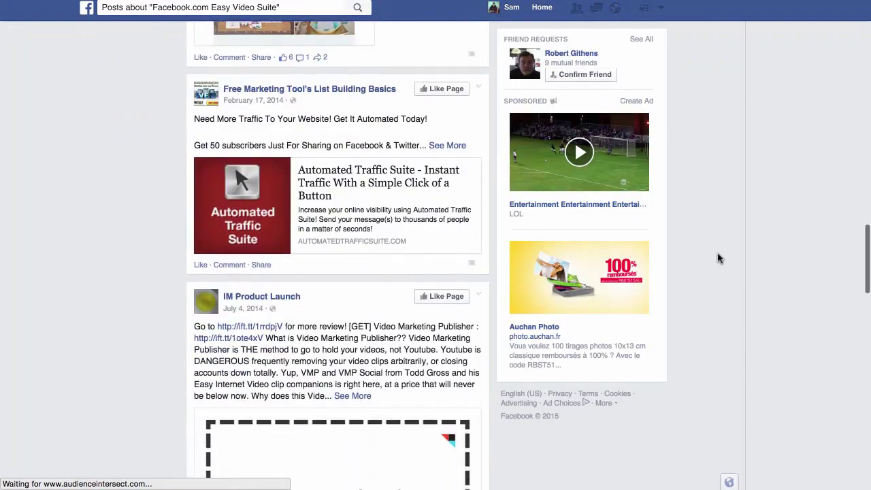
{"action": "scroll", "coordinate": [720, 258], "scroll_direction": "down", "scroll_amount": 9}
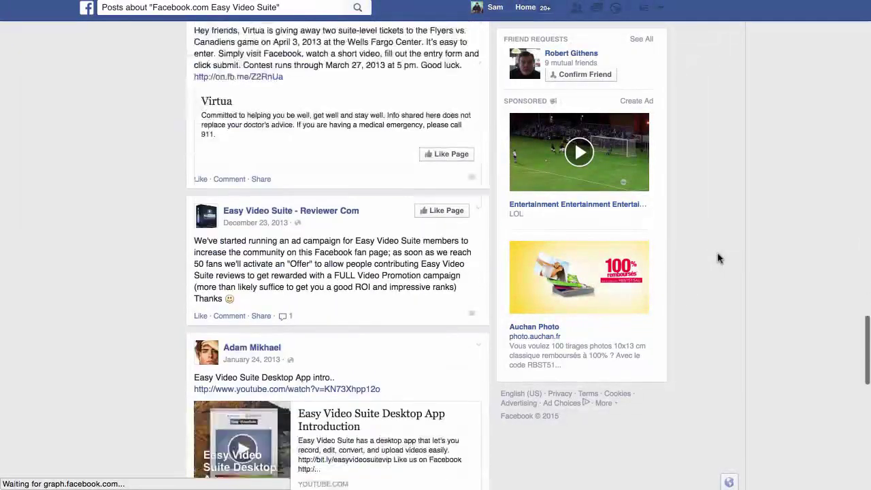
{"action": "scroll", "coordinate": [720, 258], "scroll_direction": "down", "scroll_amount": 5}
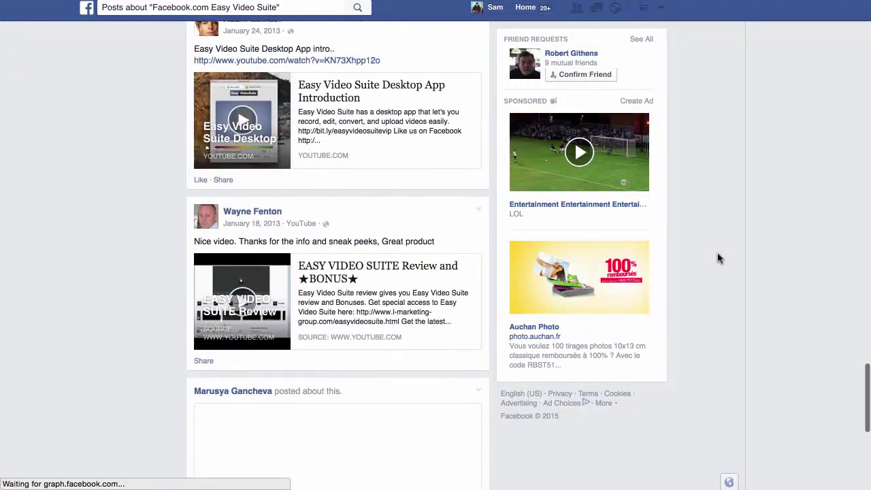
{"action": "scroll", "coordinate": [719, 258], "scroll_direction": "down", "scroll_amount": 2}
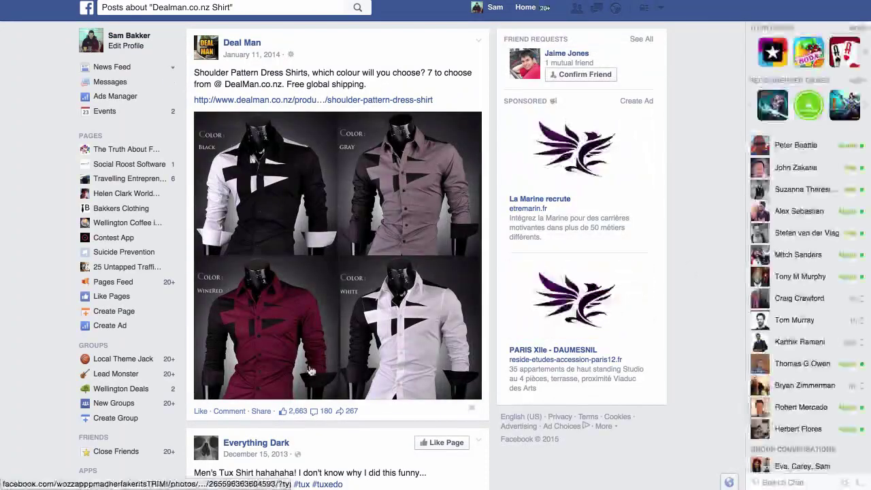
Open the Deal Man post about shoulder pattern dress shirts and read through its comments.
{"action": "left_click", "coordinate": [309, 371]}
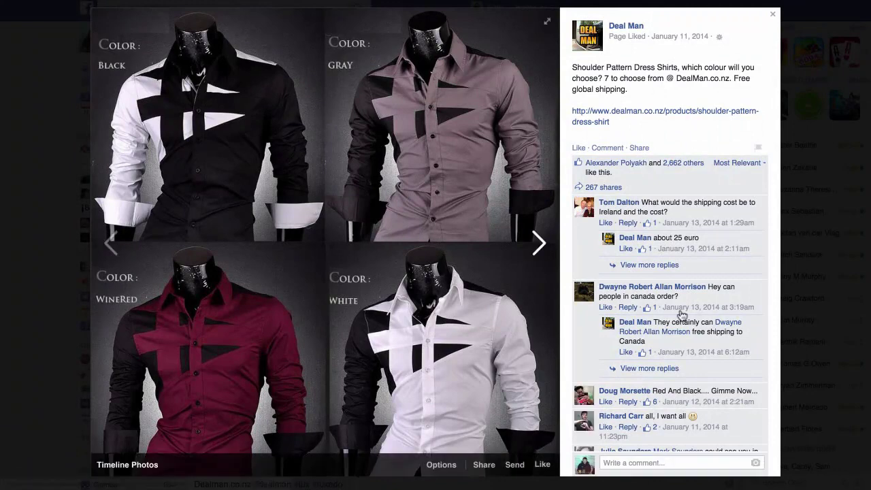
{"action": "scroll", "coordinate": [761, 300], "scroll_direction": "down", "scroll_amount": 1}
{"action": "scroll", "coordinate": [761, 300], "scroll_direction": "down", "scroll_amount": 2}
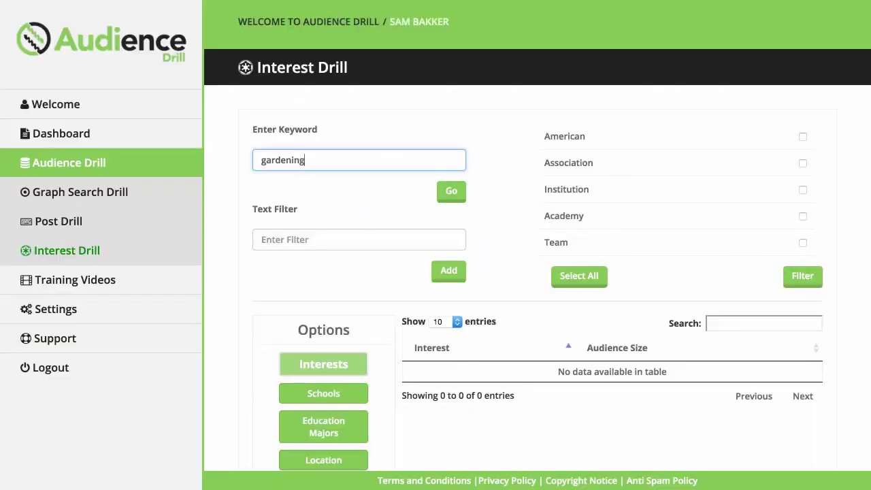
Run the Interest Drill search for gardening and review its job title results before returning to the interests.
{"action": "left_click", "coordinate": [451, 191]}
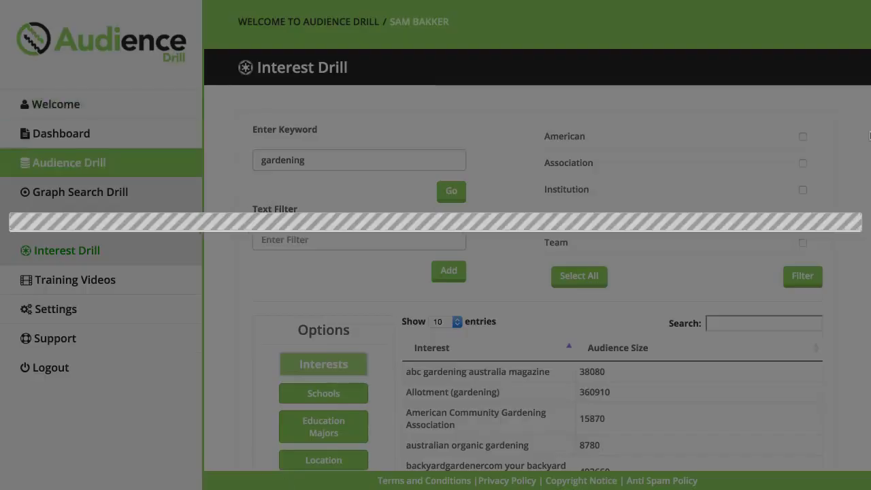
{"action": "scroll", "coordinate": [858, 144], "scroll_direction": "down", "scroll_amount": 3}
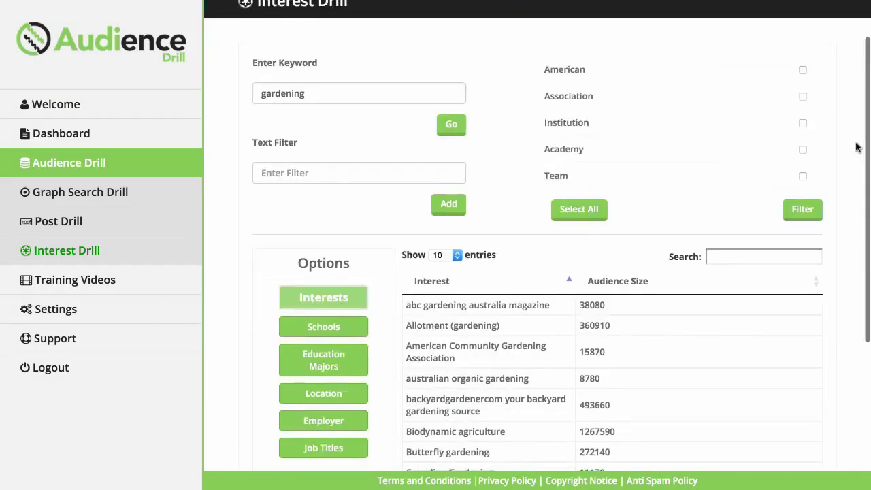
{"action": "left_click", "coordinate": [306, 404]}
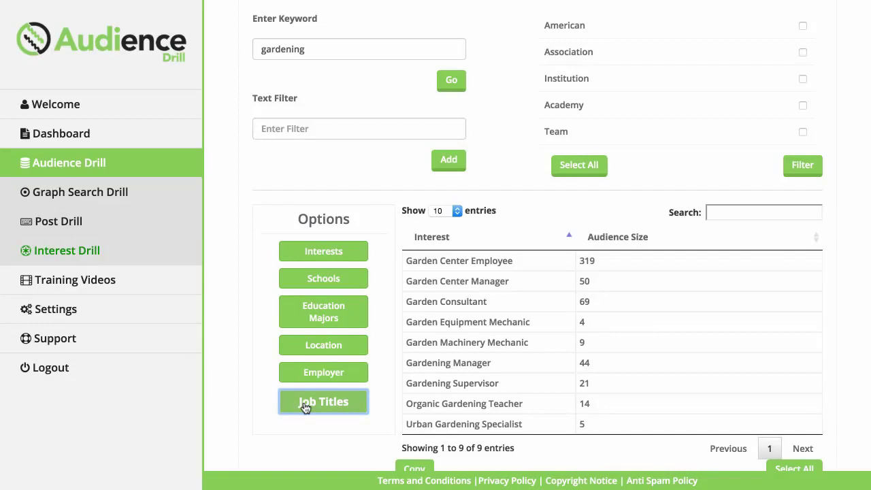
{"action": "scroll", "coordinate": [463, 364], "scroll_direction": "up", "scroll_amount": 2}
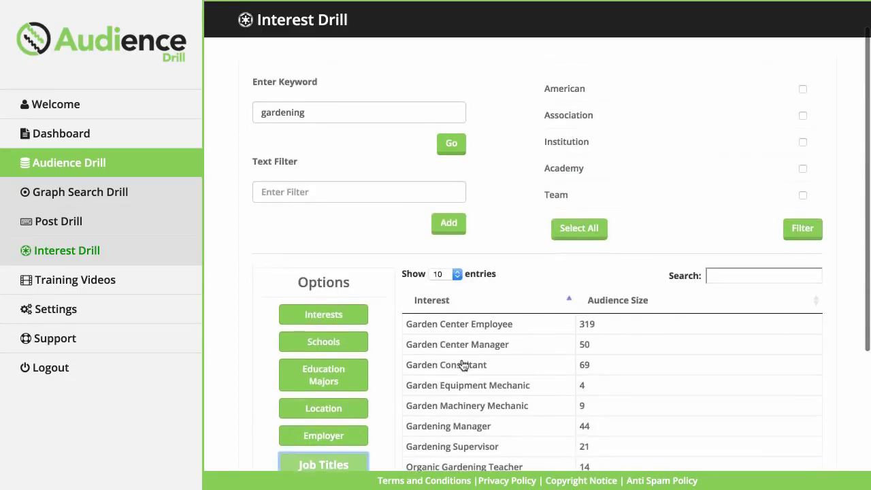
{"action": "left_click", "coordinate": [335, 324]}
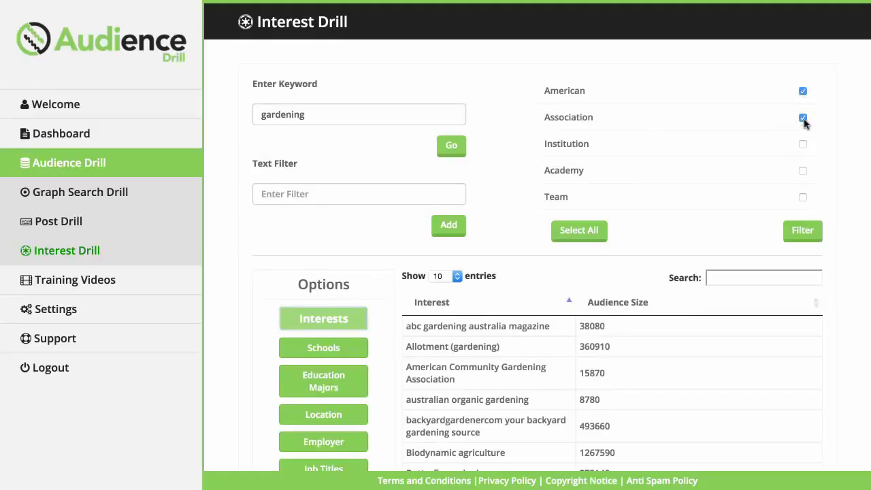
Add Institution, Academy and Team to the selected filter words and filter the gardening interests.
{"action": "left_click", "coordinate": [803, 144]}
{"action": "left_click", "coordinate": [803, 170]}
{"action": "left_click", "coordinate": [803, 197]}
{"action": "left_click", "coordinate": [805, 232]}
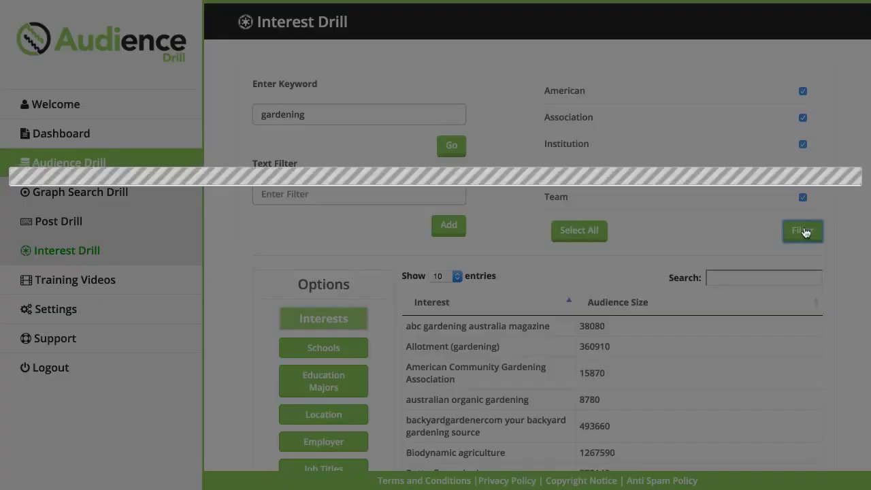
Examine the available filter words, such as School, Magazine, America, USA and Institute, and the result categories.
{"action": "scroll", "coordinate": [751, 231], "scroll_direction": "down", "scroll_amount": 5}
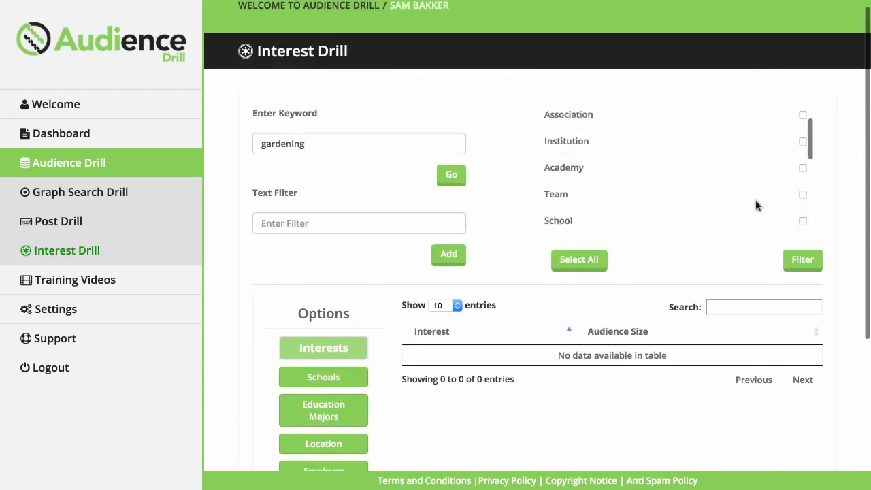
{"action": "scroll", "coordinate": [756, 206], "scroll_direction": "down", "scroll_amount": 5}
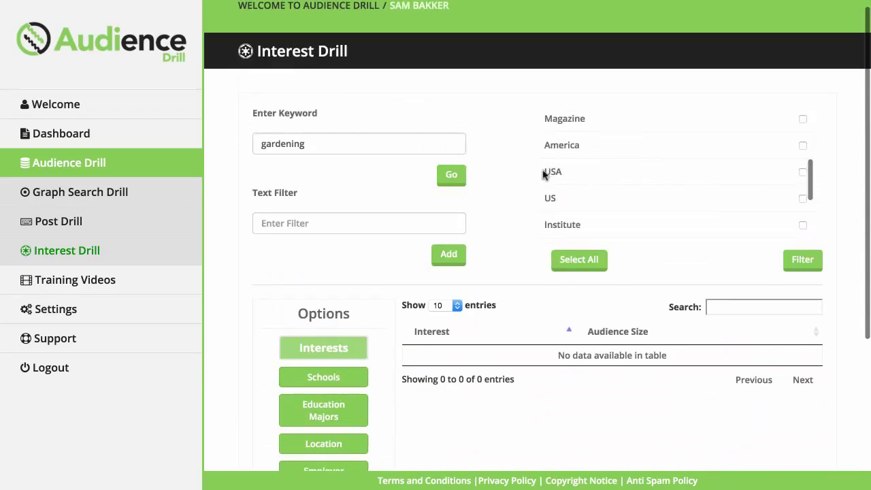
{"action": "left_click_drag", "start_coordinate": [542, 173], "coordinate": [568, 173]}
{"action": "left_click", "coordinate": [565, 173]}
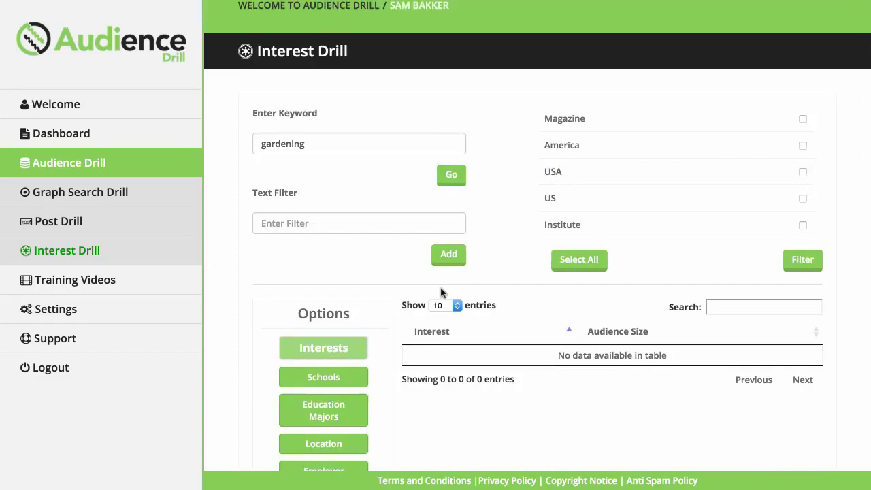
{"action": "scroll", "coordinate": [441, 293], "scroll_direction": "down", "scroll_amount": 3}
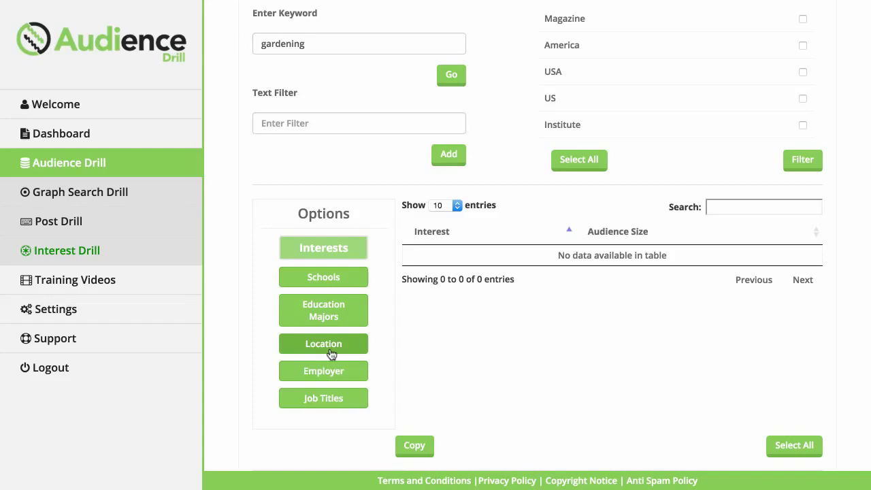
Select all filtered gardening interests and copy the resulting list of selected interests.
{"action": "scroll", "coordinate": [544, 340], "scroll_direction": "down", "scroll_amount": 3}
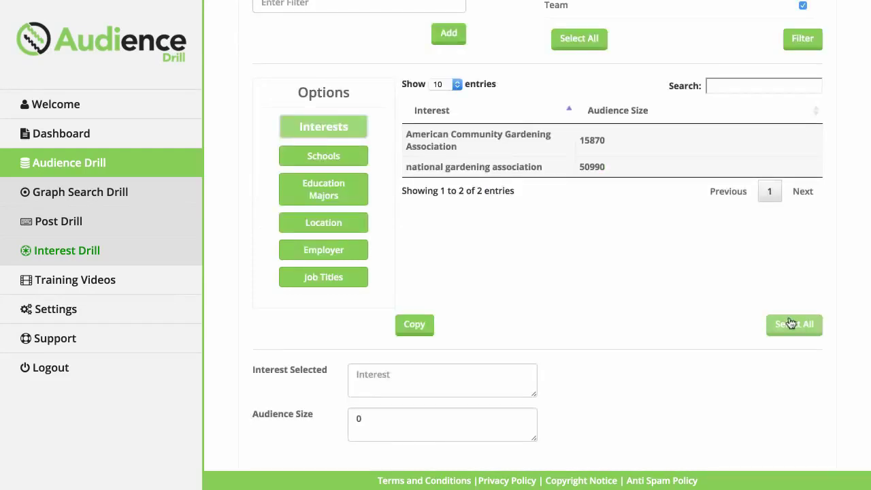
{"action": "left_click", "coordinate": [420, 333]}
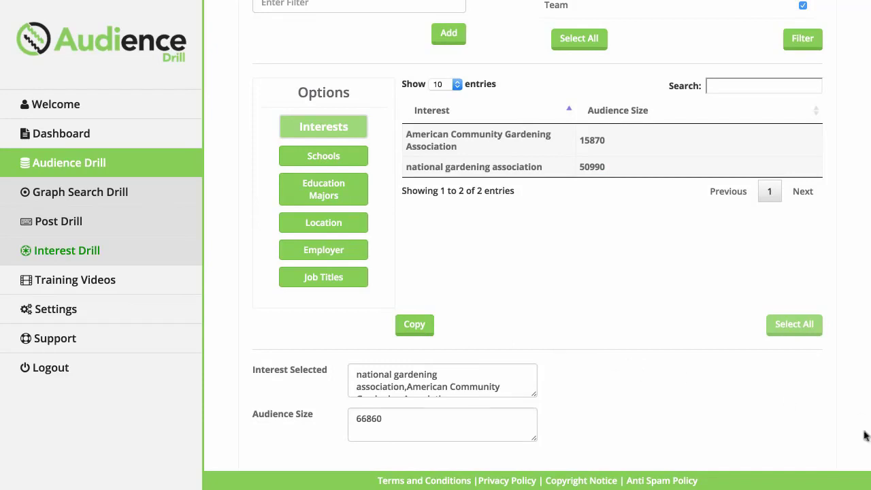
{"action": "scroll", "coordinate": [486, 385], "scroll_direction": "down", "scroll_amount": 2}
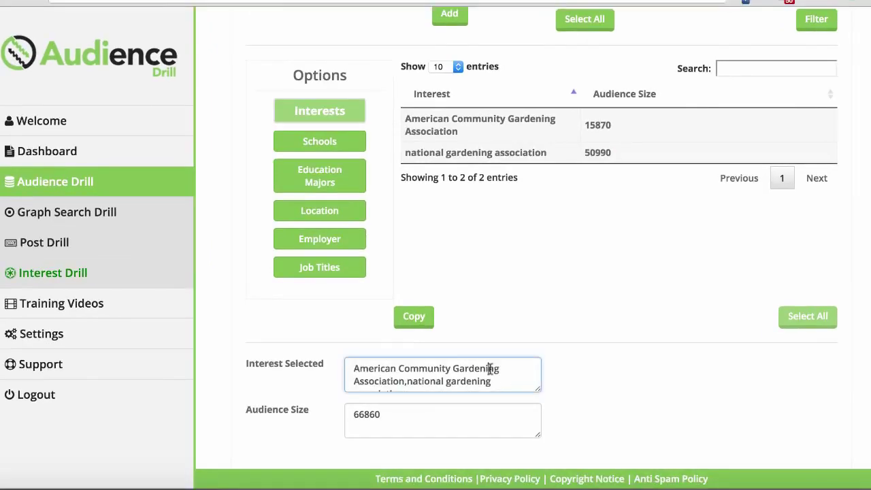
{"action": "right_click", "coordinate": [490, 369]}
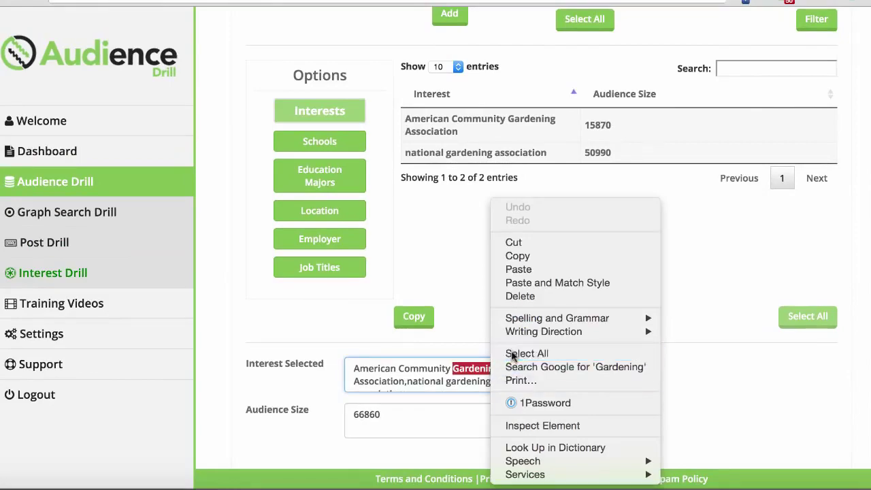
{"action": "left_click", "coordinate": [511, 353]}
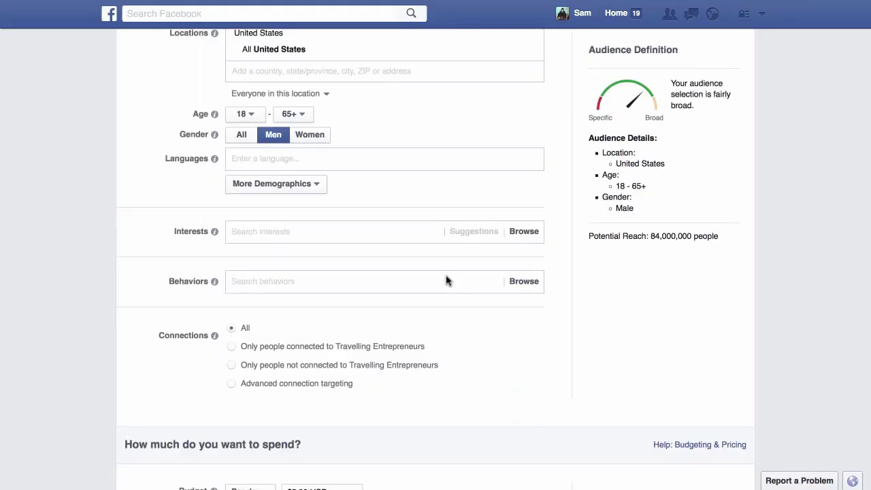
In the Facebook ad's audience settings, paste American Community Gardening Association and national gardening association as interests.
{"action": "left_click", "coordinate": [382, 232]}
{"action": "key", "text": "ctrl+v"}
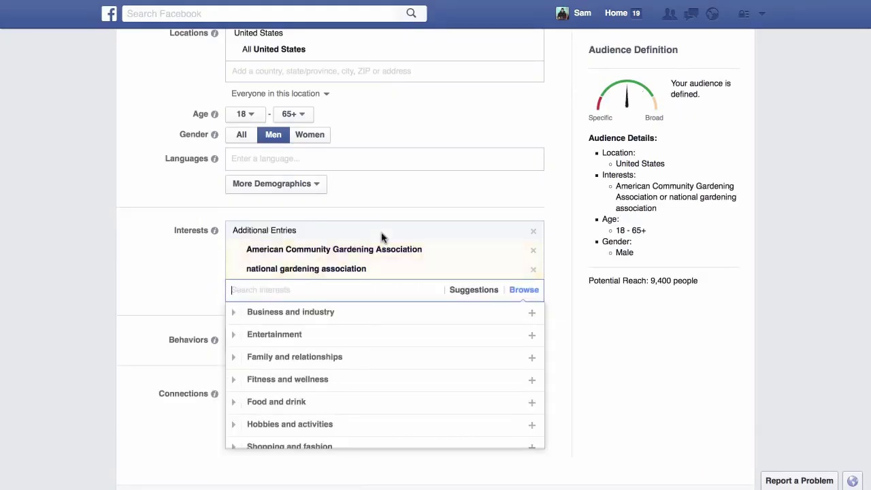
{"action": "left_click", "coordinate": [204, 250]}
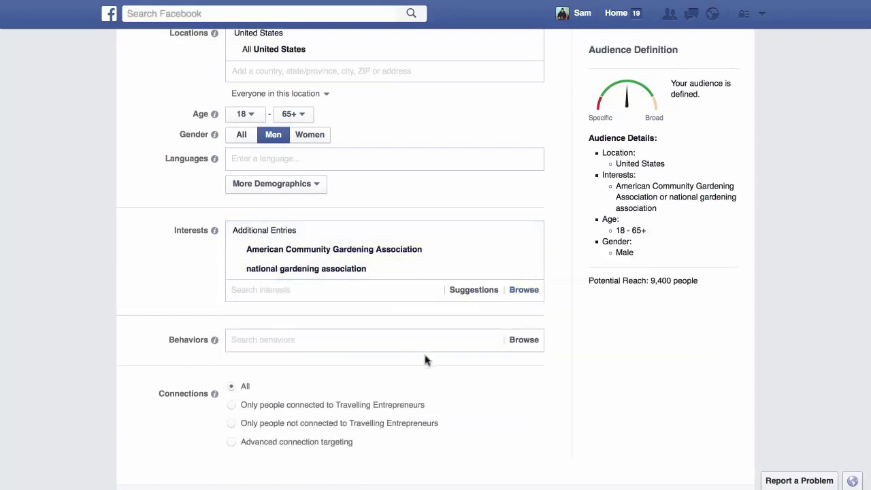
{"action": "mouse_move", "coordinate": [517, 270]}
{"action": "mouse_move", "coordinate": [516, 254]}
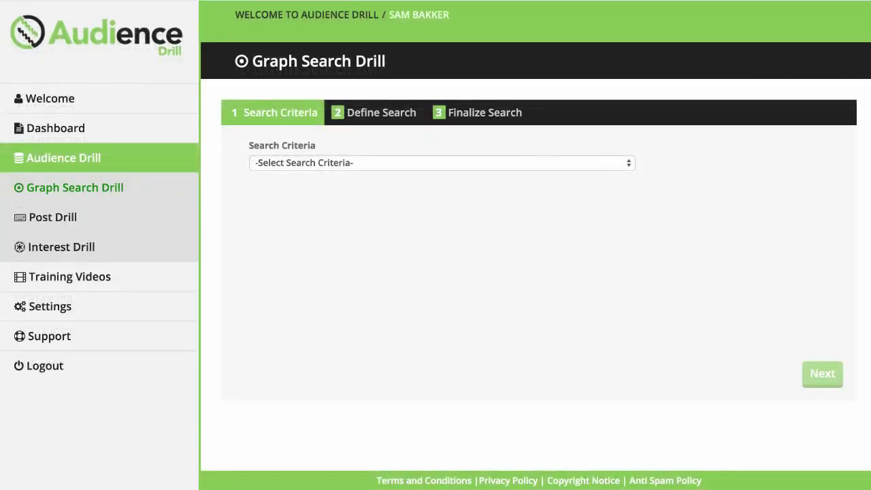
In Graph Search Drill, set the search criteria to Pages and proceed to defining the search.
{"action": "left_click", "coordinate": [614, 166]}
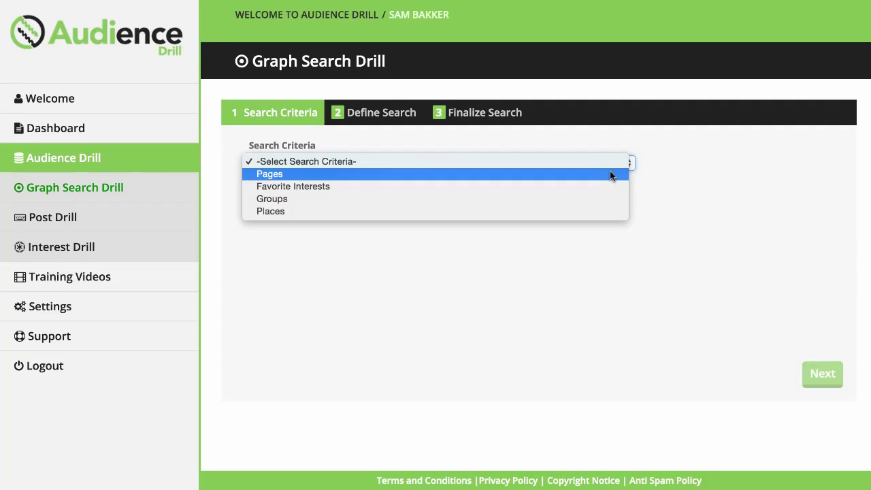
{"action": "left_click", "coordinate": [601, 177]}
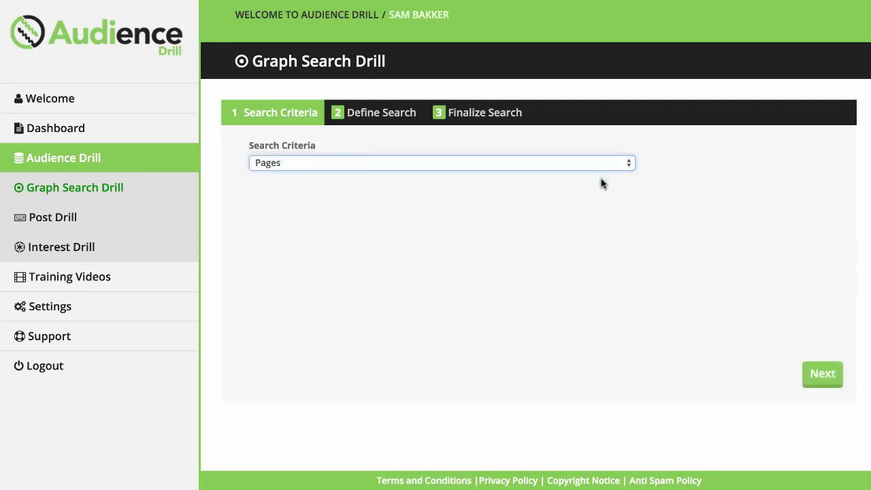
{"action": "left_click", "coordinate": [829, 368]}
{"action": "scroll", "coordinate": [639, 245], "scroll_direction": "down", "scroll_amount": 3}
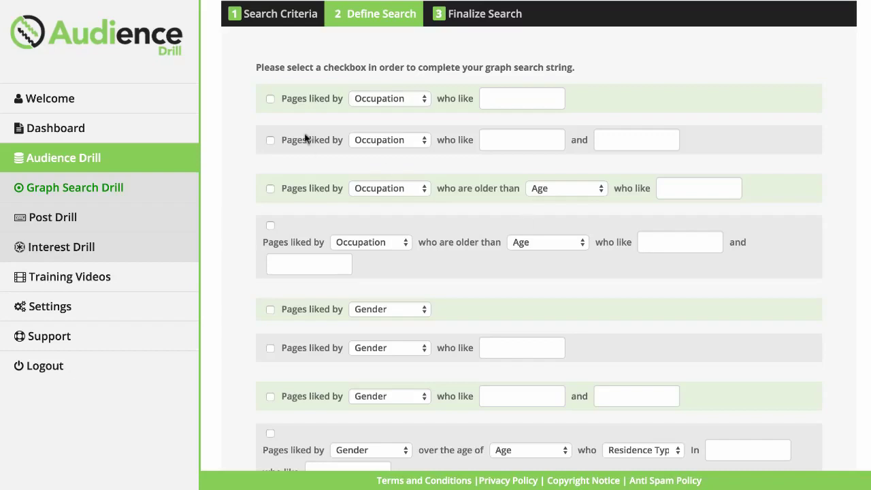
Tick the first search for pages liked by an occupation who like something, and examine its occupation choices.
{"action": "left_click", "coordinate": [270, 98]}
{"action": "left_click", "coordinate": [376, 102]}
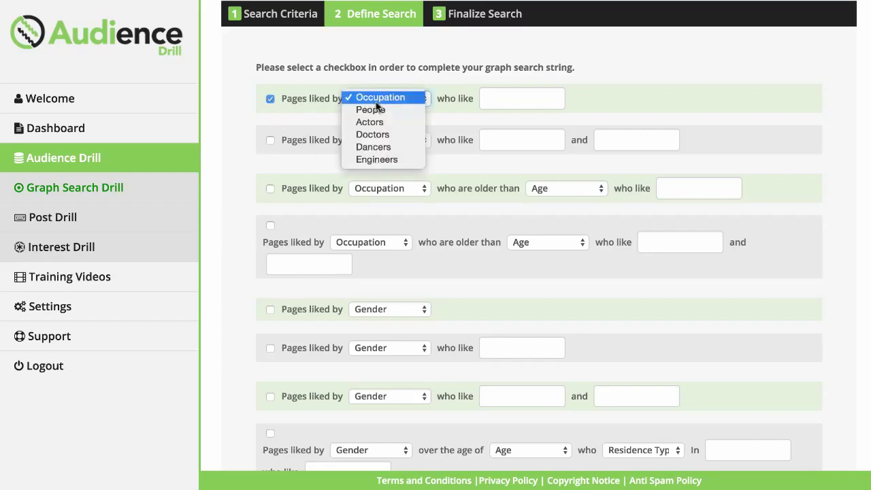
{"action": "left_click", "coordinate": [411, 104]}
{"action": "scroll", "coordinate": [370, 213], "scroll_direction": "down", "scroll_amount": 5}
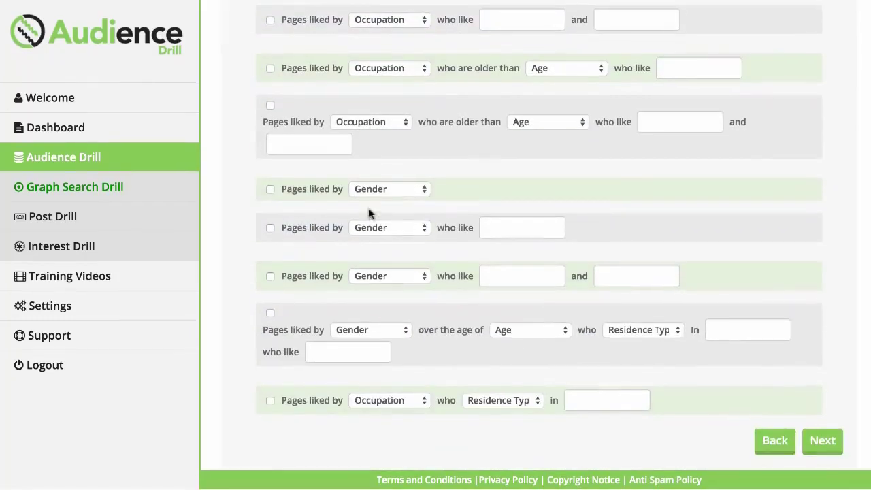
Examine the gender, age and residence type choices of the combined pages search, leaving that search unselected.
{"action": "left_click", "coordinate": [270, 314]}
{"action": "left_click", "coordinate": [407, 335]}
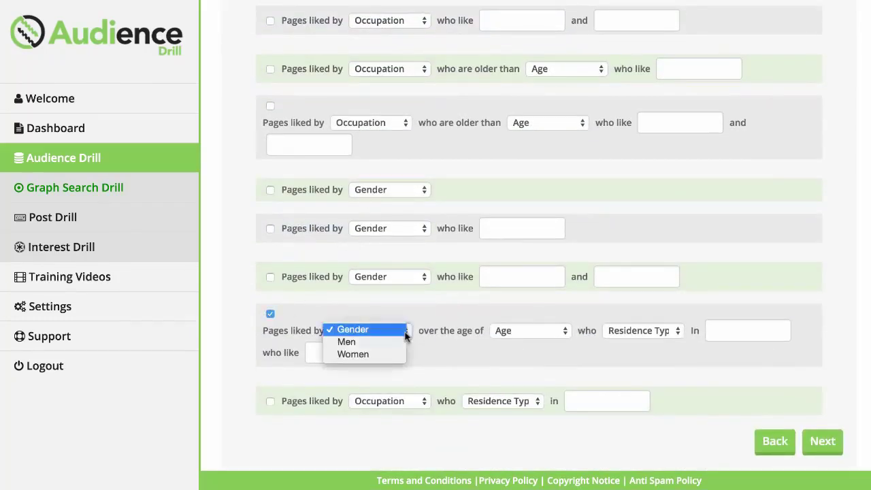
{"action": "left_click", "coordinate": [515, 330]}
{"action": "left_click", "coordinate": [515, 330]}
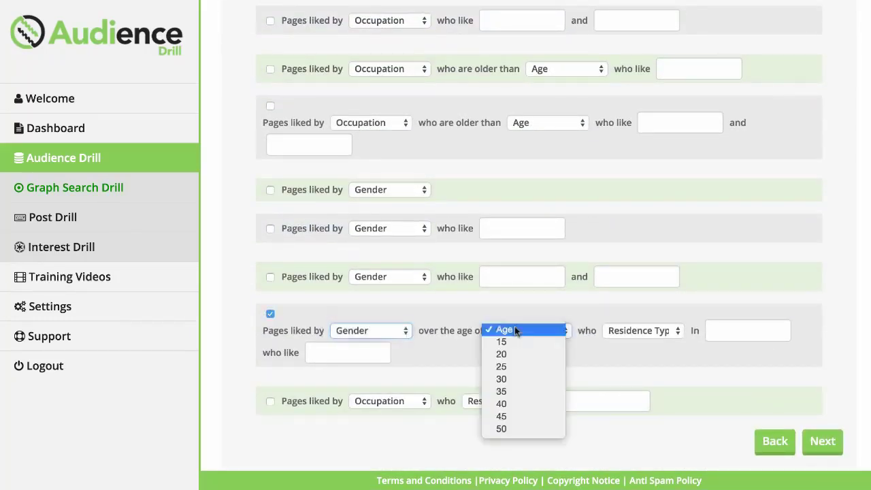
{"action": "left_click", "coordinate": [623, 330]}
{"action": "left_click", "coordinate": [636, 330]}
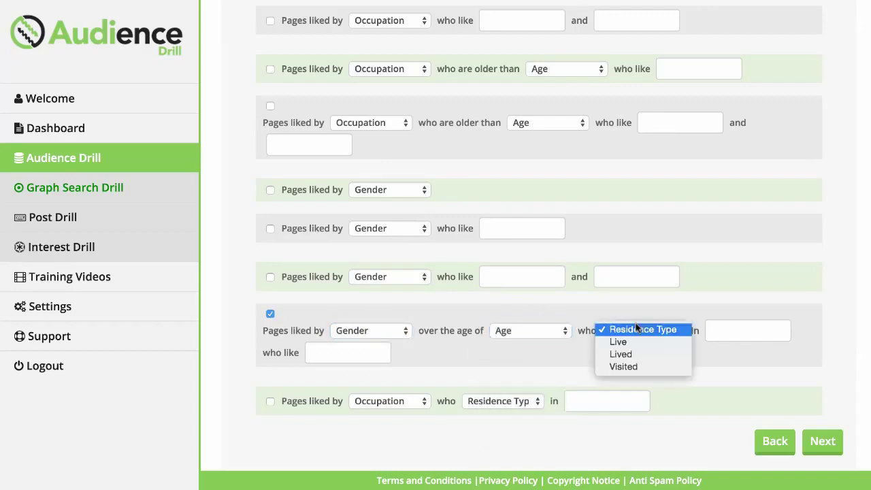
{"action": "left_click", "coordinate": [592, 319]}
{"action": "left_click", "coordinate": [271, 314]}
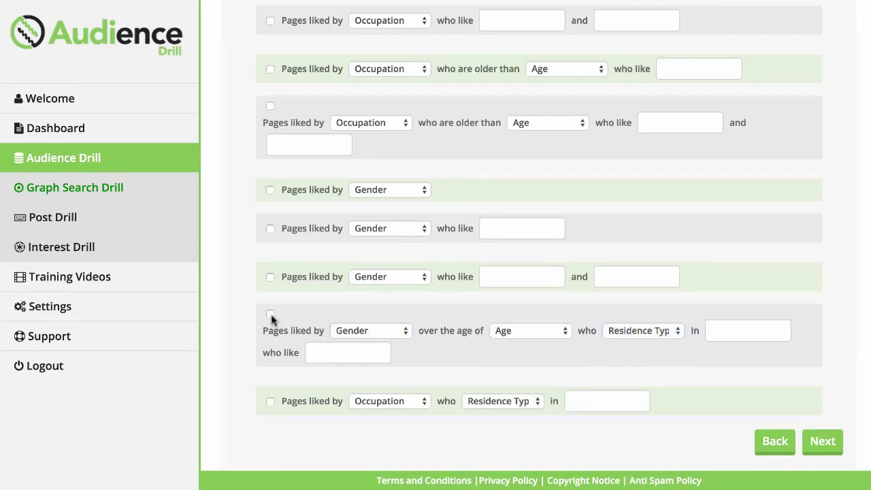
Select the search for pages liked by a gender who like two things, and set its gender to Men.
{"action": "left_click", "coordinate": [270, 277]}
{"action": "left_click", "coordinate": [377, 276]}
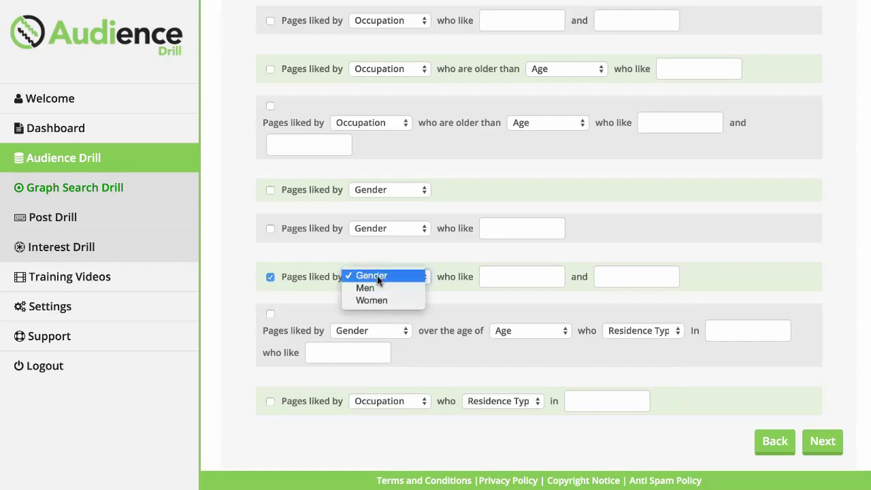
{"action": "left_click", "coordinate": [377, 290]}
Set the two liked interests of the selected search to Guns and horses, and proceed to finalizing the search.
{"action": "left_click", "coordinate": [511, 279]}
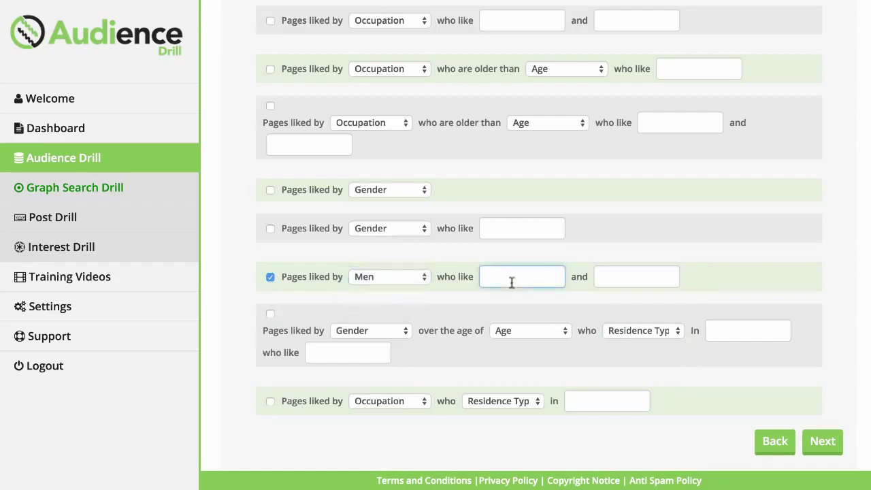
{"action": "type", "text": "gun"}
{"action": "left_click", "coordinate": [636, 278]}
{"action": "type", "text": "house"}
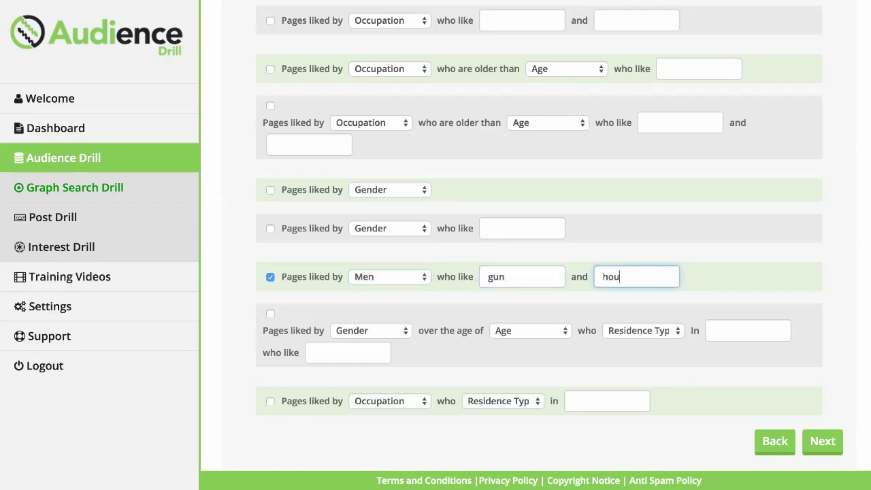
{"action": "key", "text": "BackSpace"}
{"action": "key", "text": "BackSpace"}
{"action": "key", "text": "BackSpace"}
{"action": "type", "text": "r"}
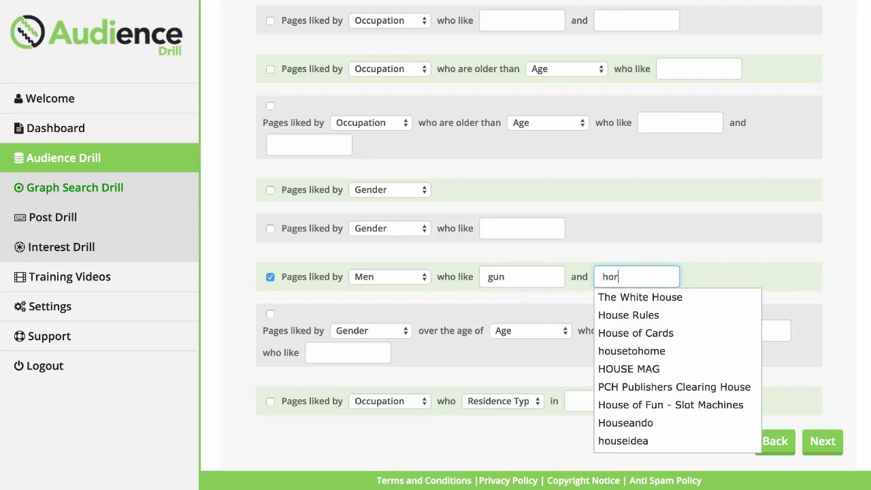
{"action": "type", "text": "se"}
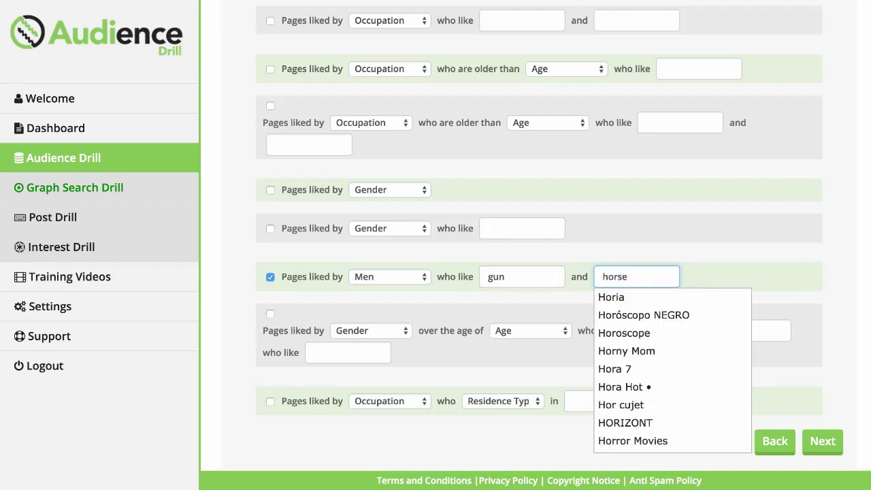
{"action": "left_click", "coordinate": [648, 302]}
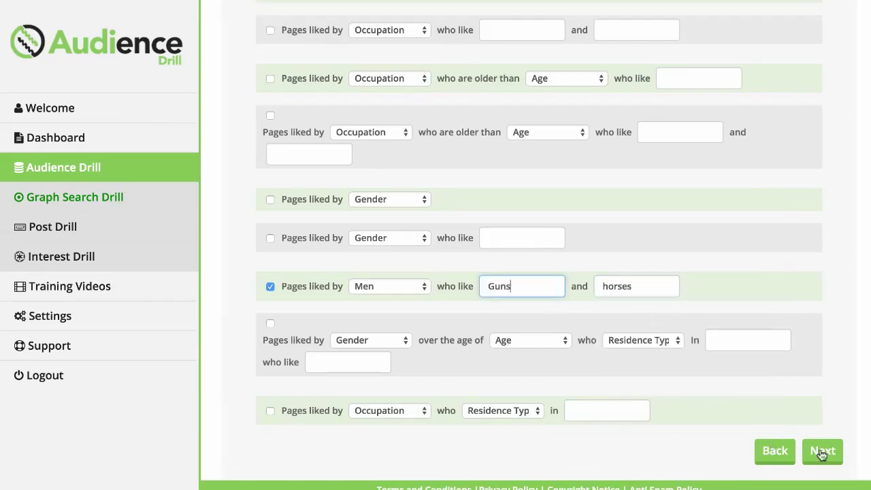
{"action": "left_click", "coordinate": [821, 442]}
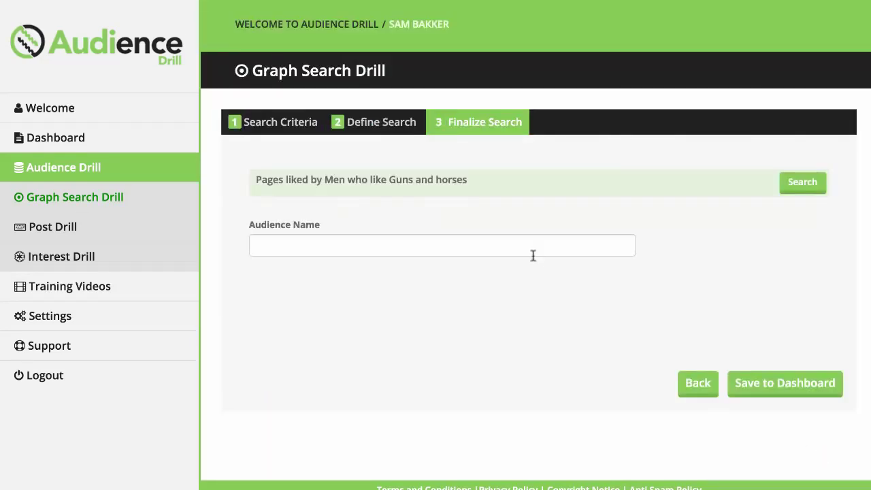
Name the audience "guns and horses" and save the search to the dashboard.
{"action": "left_click", "coordinate": [531, 254]}
{"action": "type", "text": "guns and hun"}
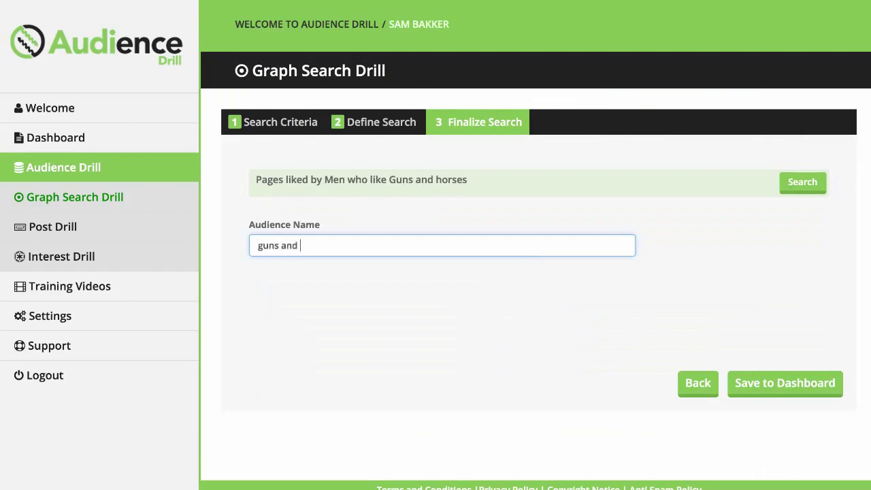
{"action": "key", "text": "BackSpace"}
{"action": "key", "text": "BackSpace"}
{"action": "type", "text": "orses"}
{"action": "left_click", "coordinate": [793, 395]}
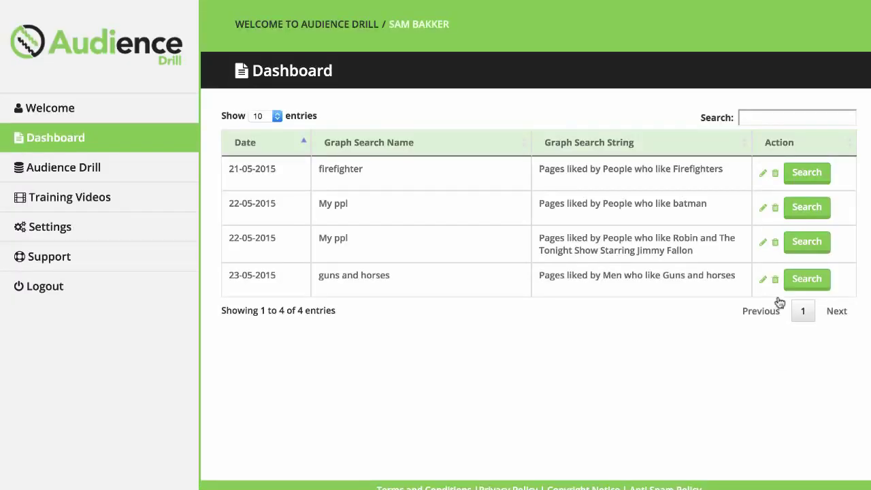
Run the saved "guns and horses" search from the dashboard to open its page results on Facebook.
{"action": "left_click", "coordinate": [807, 280]}
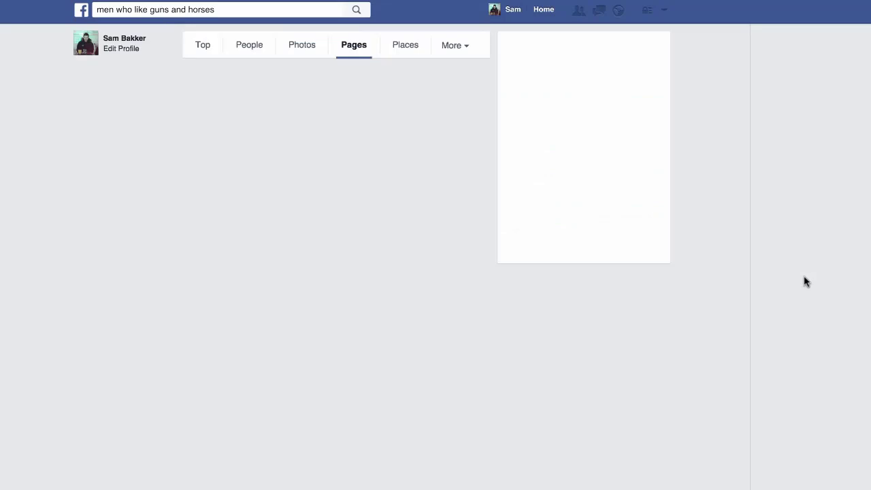